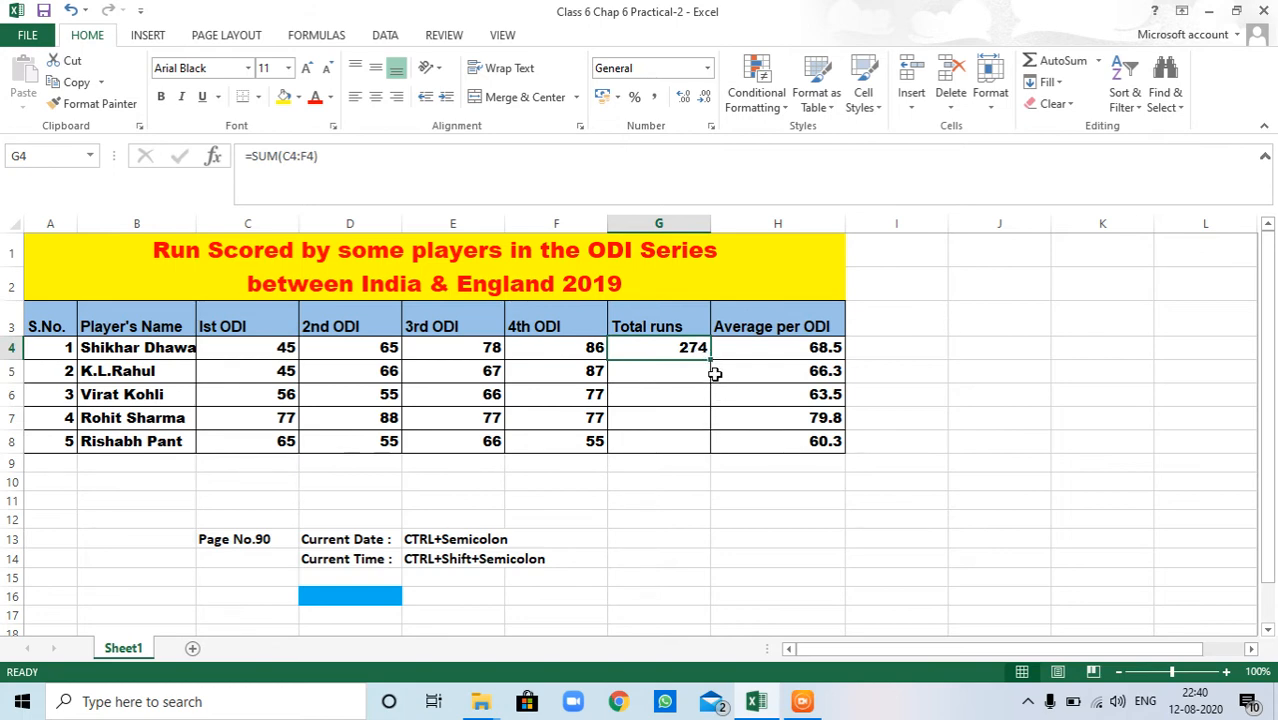
- Fill the Total runs formula from G4 down to G8, and clear the copies in G5:G8
drag(708, 356, 689, 450)
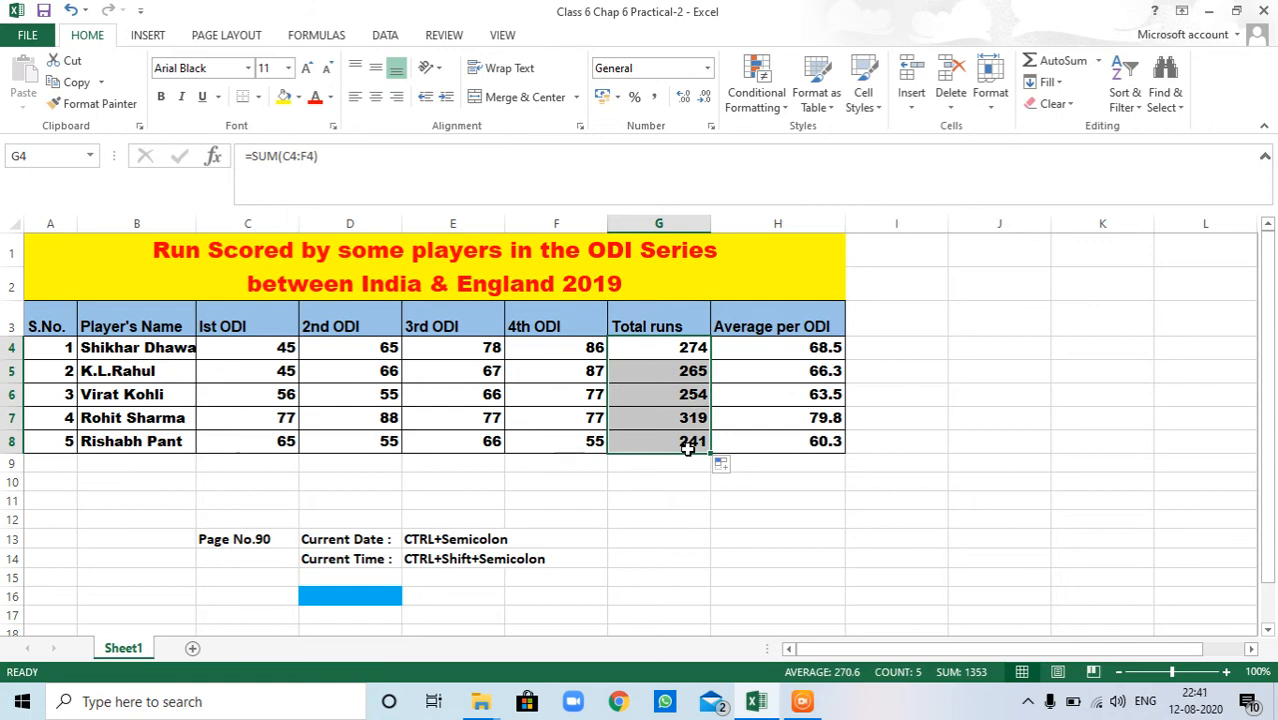
drag(690, 370, 681, 437)
key(Delete)
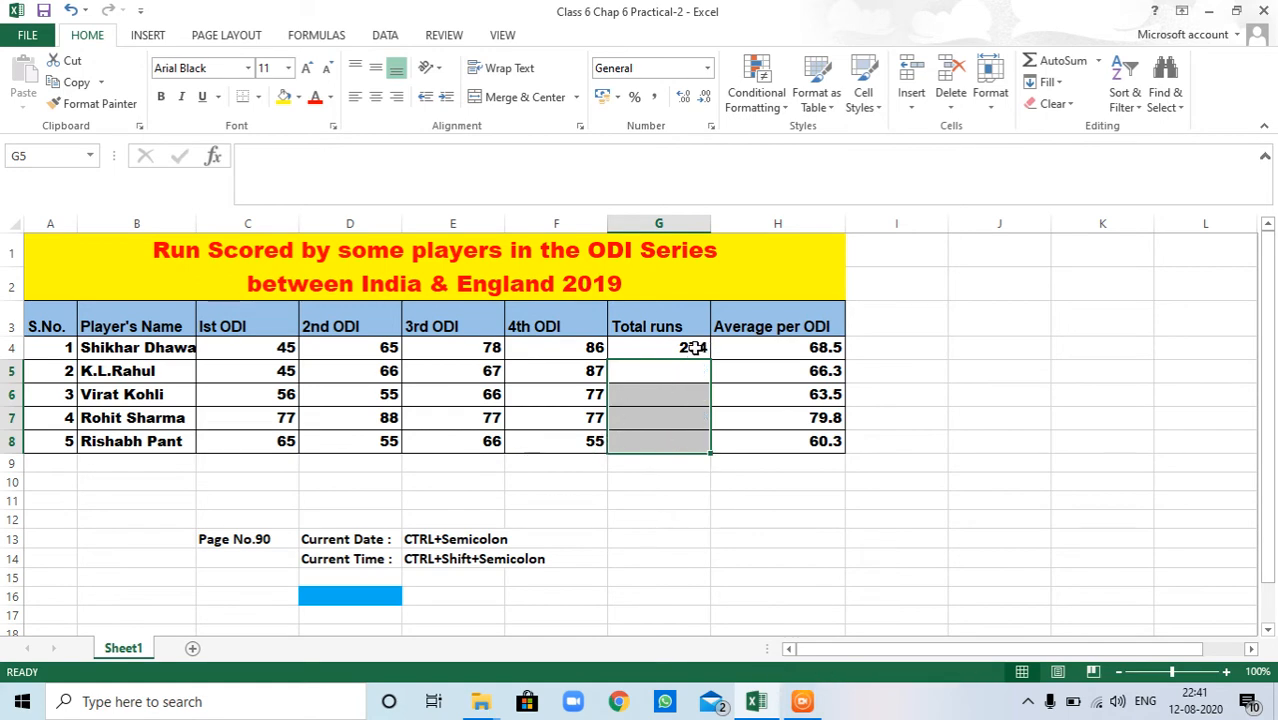
- Copy the SUM formula in G4 and paste it into G5:G8
click(694, 347)
right_click(695, 352)
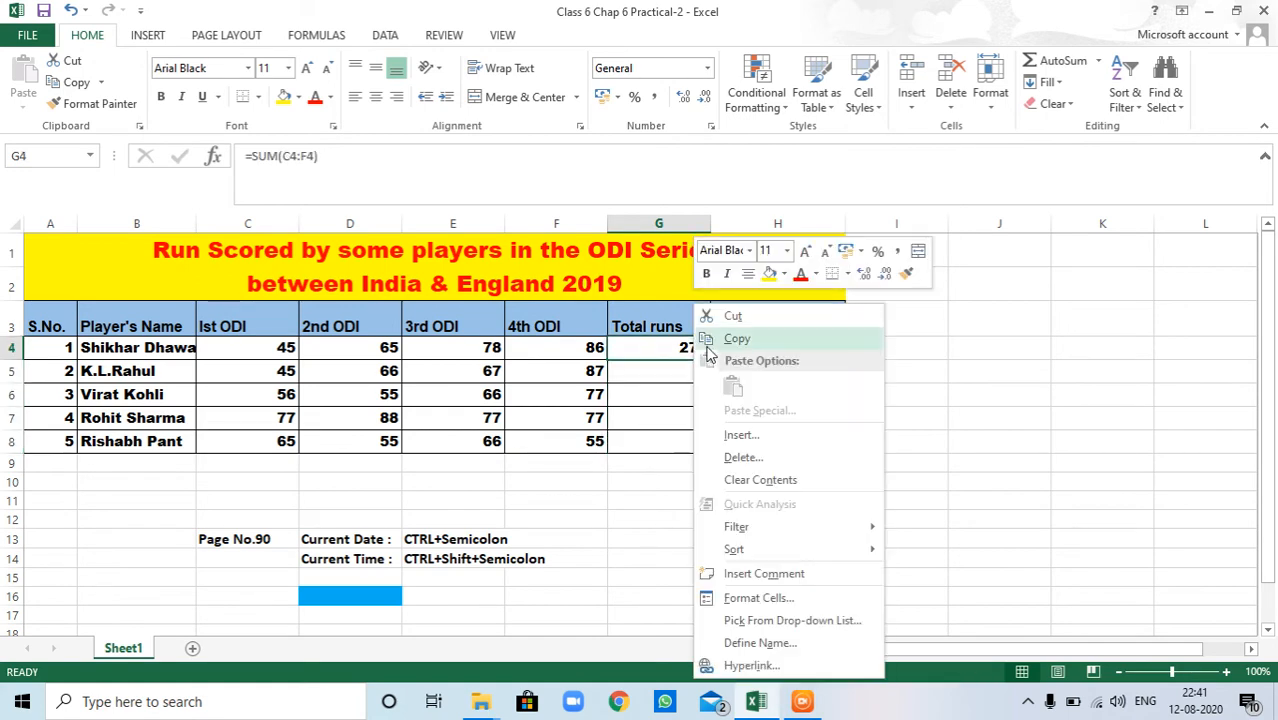
click(730, 340)
drag(690, 368, 691, 447)
right_click(684, 446)
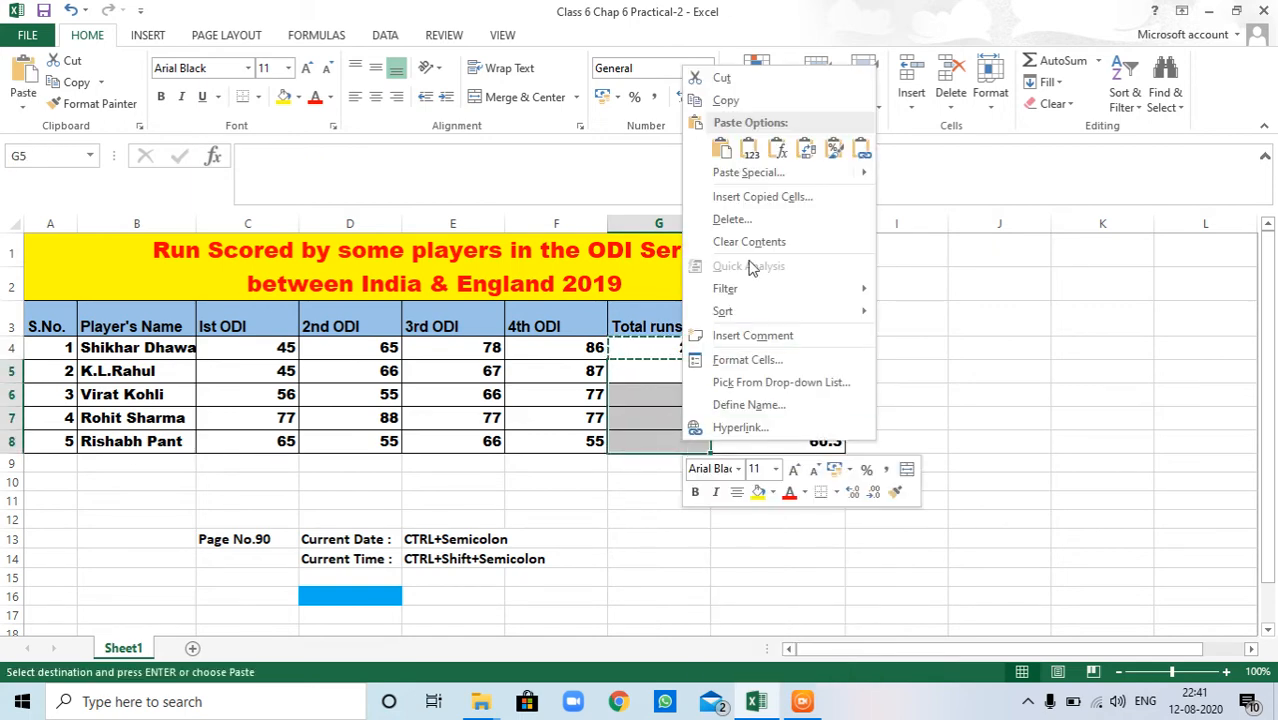
click(722, 148)
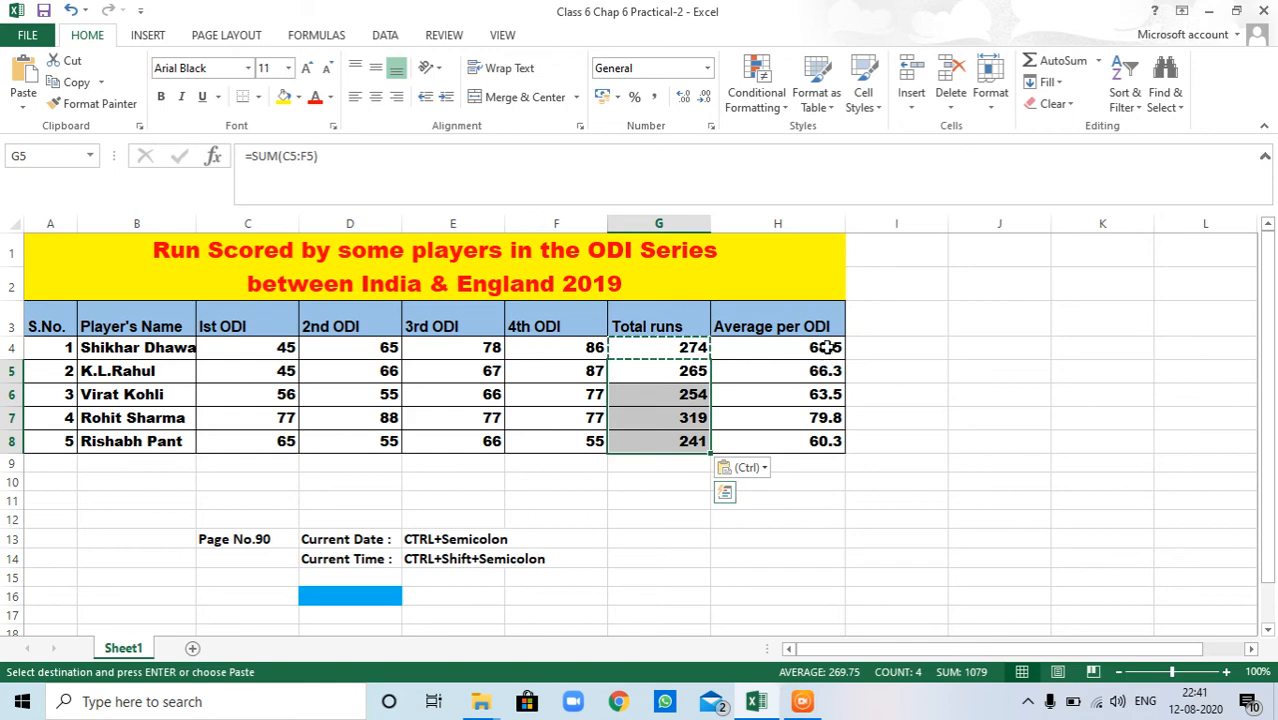
- Clear the Average per ODI values in H4:H8 and enter the formula =G4/4 in H4
drag(826, 347, 835, 441)
key(Delete)
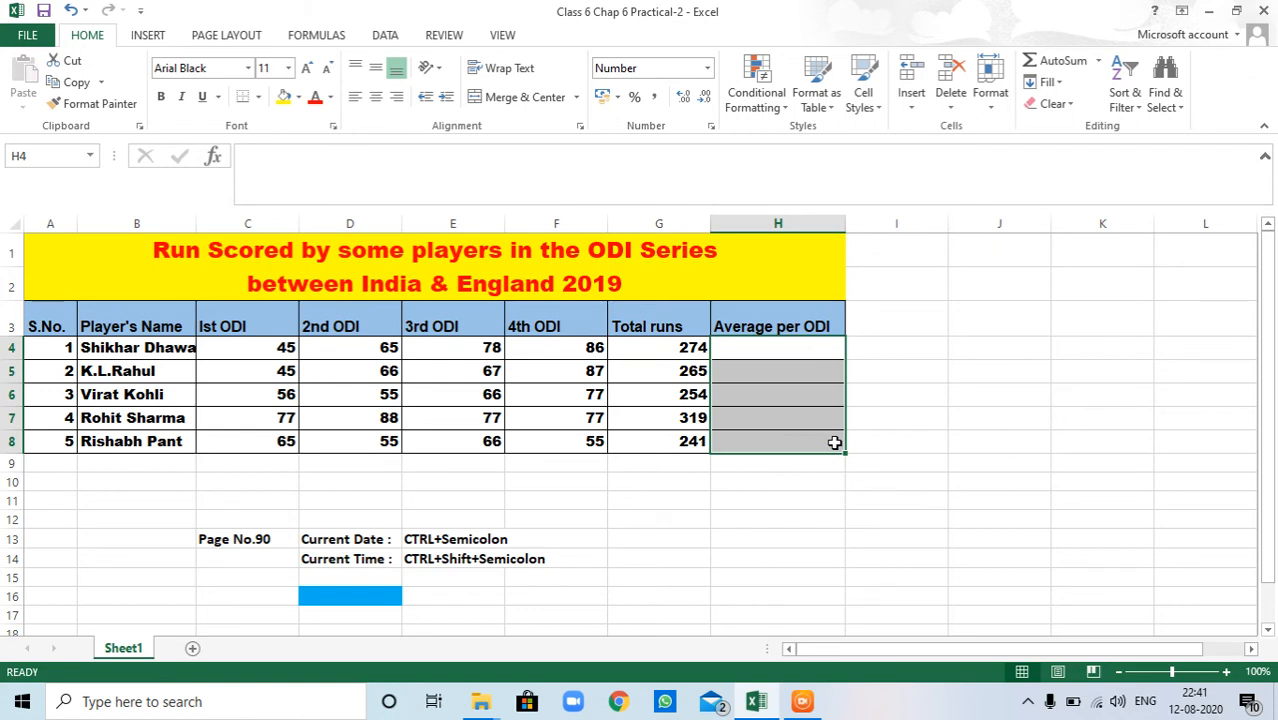
click(811, 352)
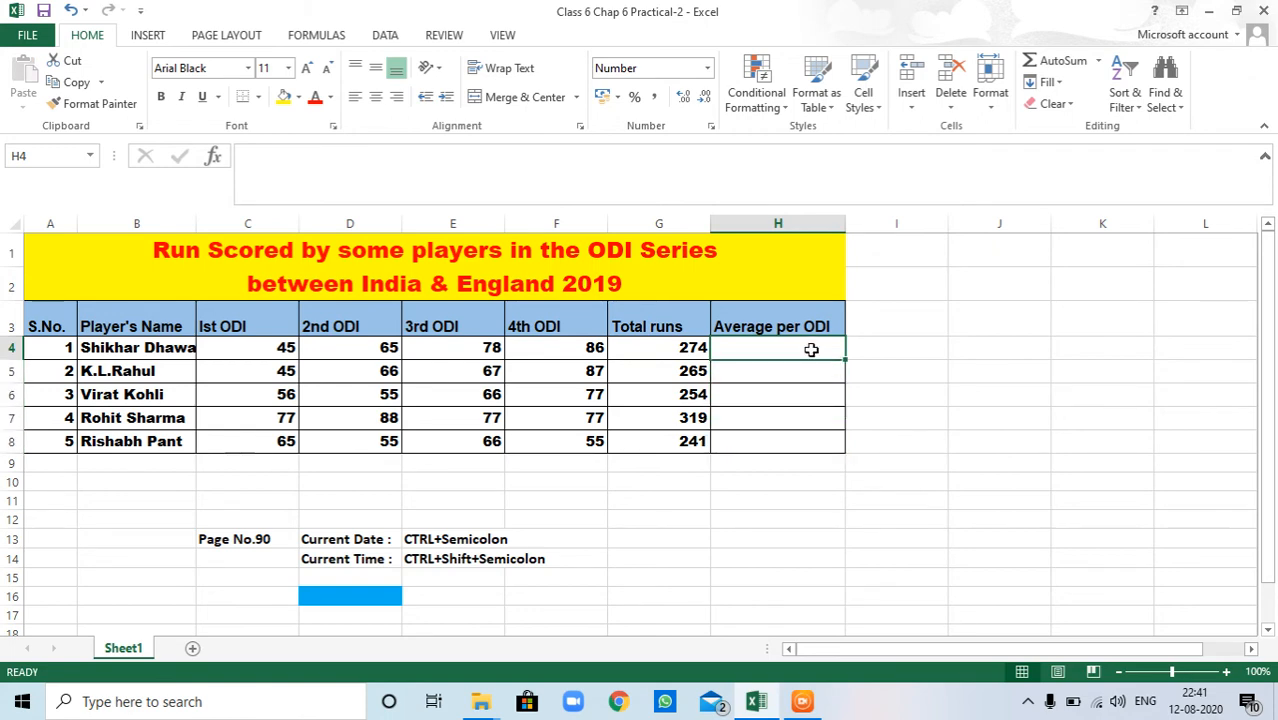
text(=)
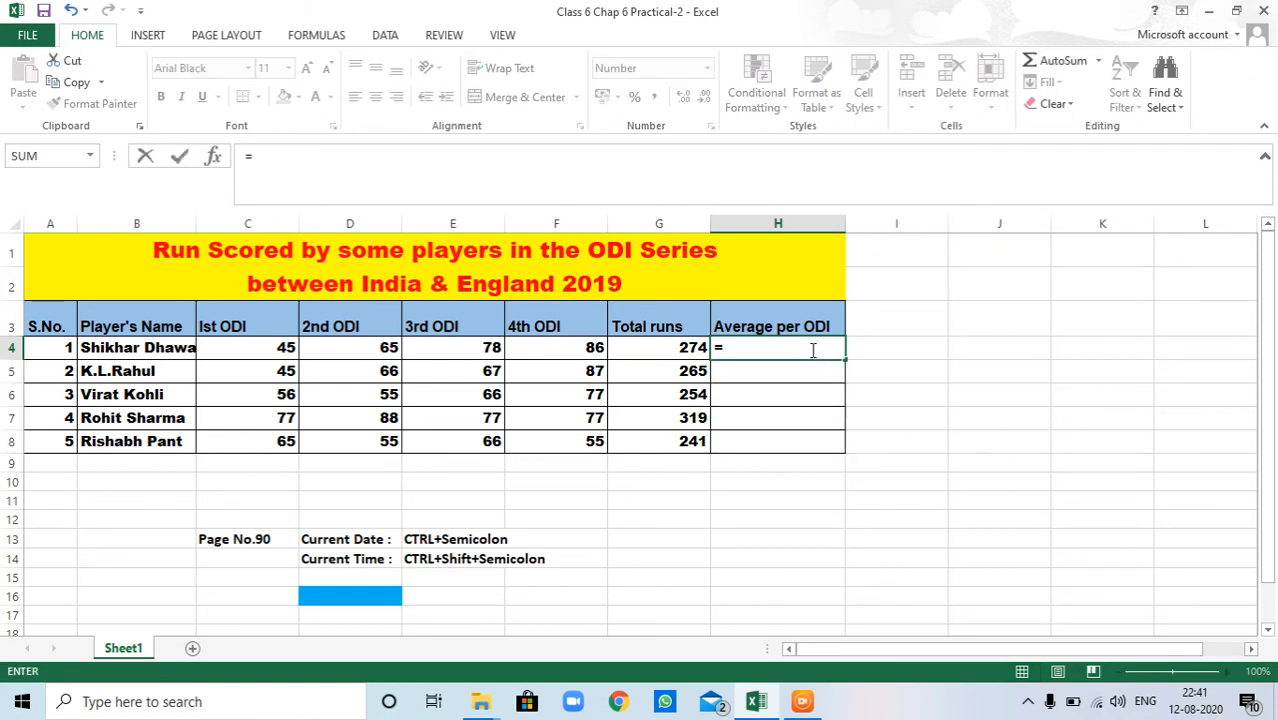
text(g4/)
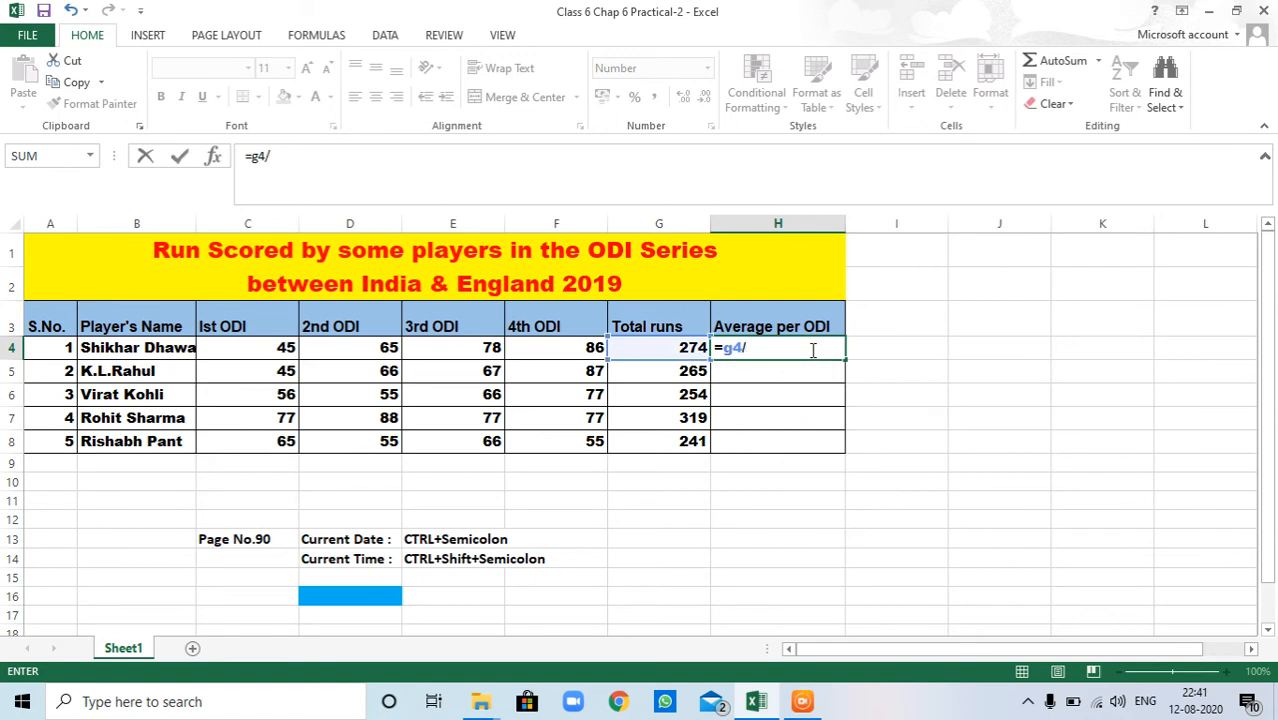
text(4)
key(Return)
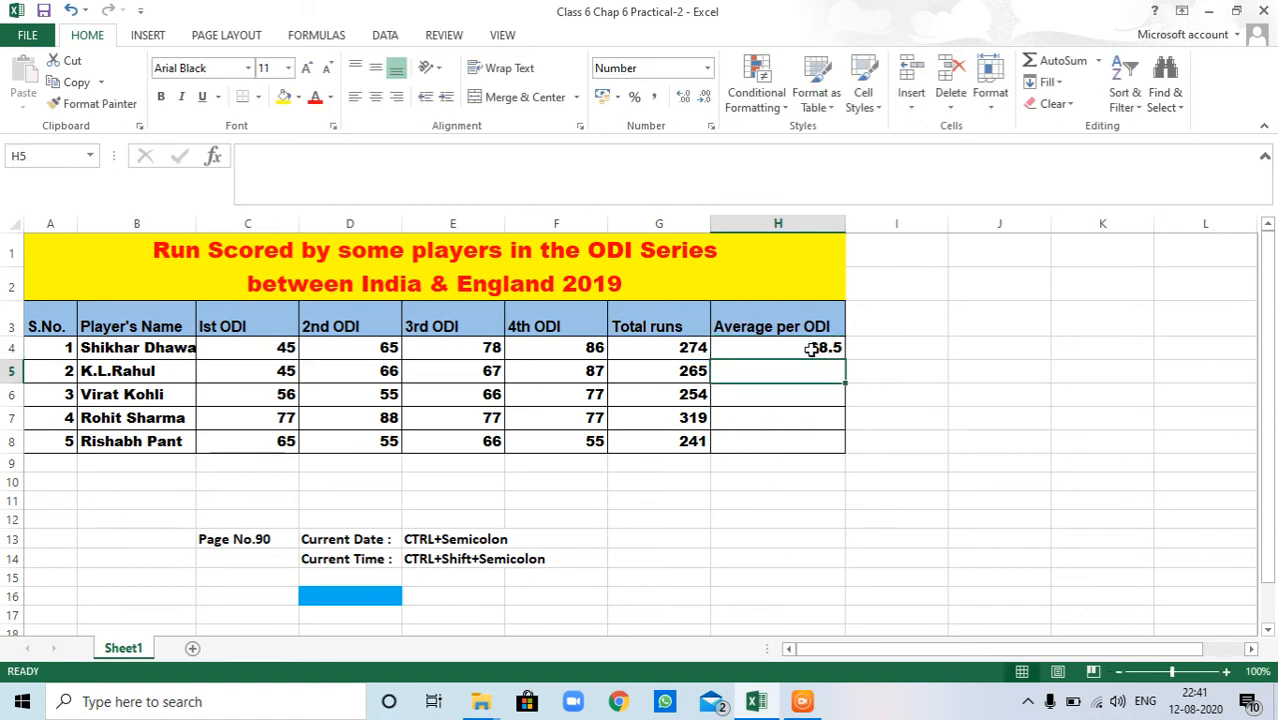
- Fill the Average per ODI formula from H4 down to H8
click(822, 332)
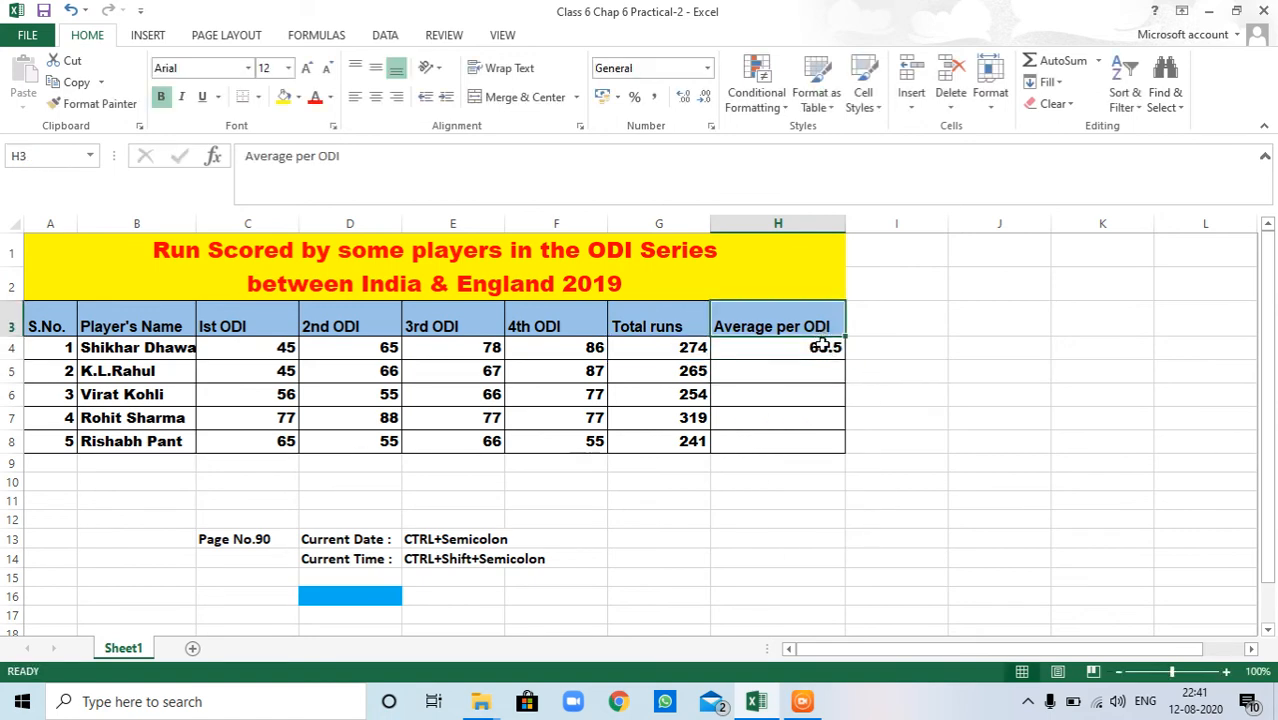
click(822, 347)
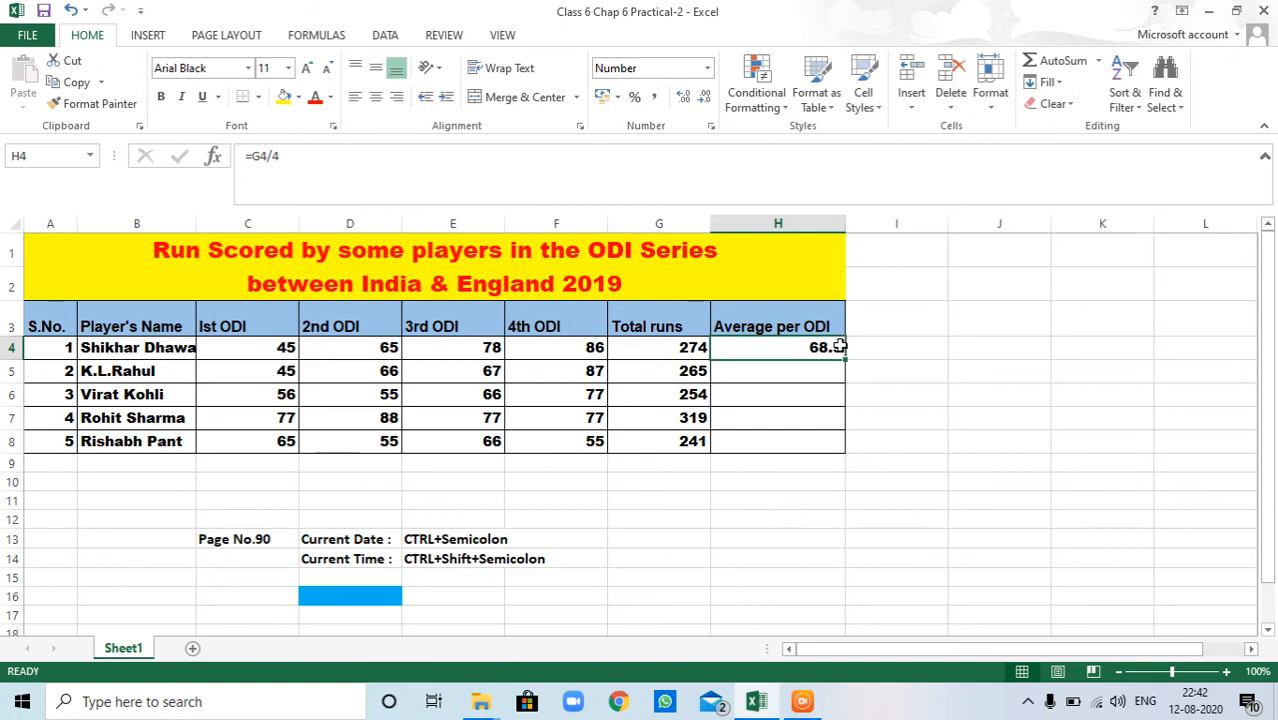
drag(845, 363, 845, 363)
drag(846, 360, 844, 450)
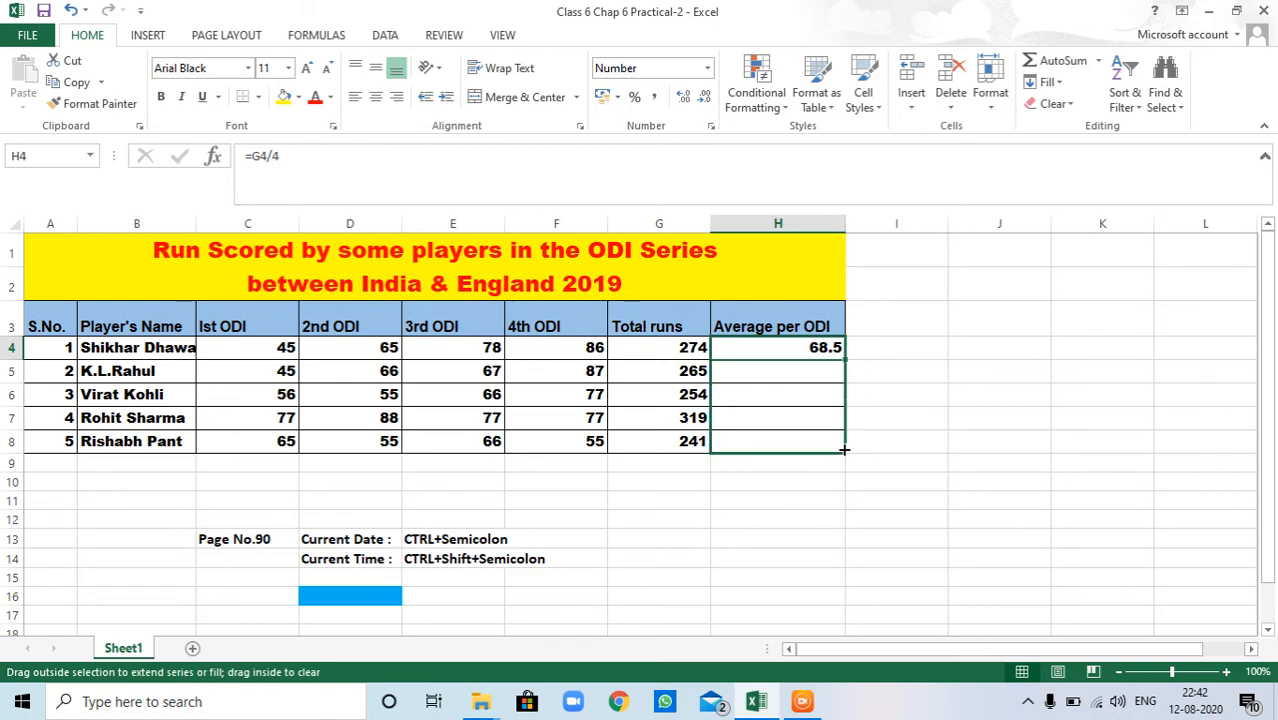
drag(844, 450, 847, 453)
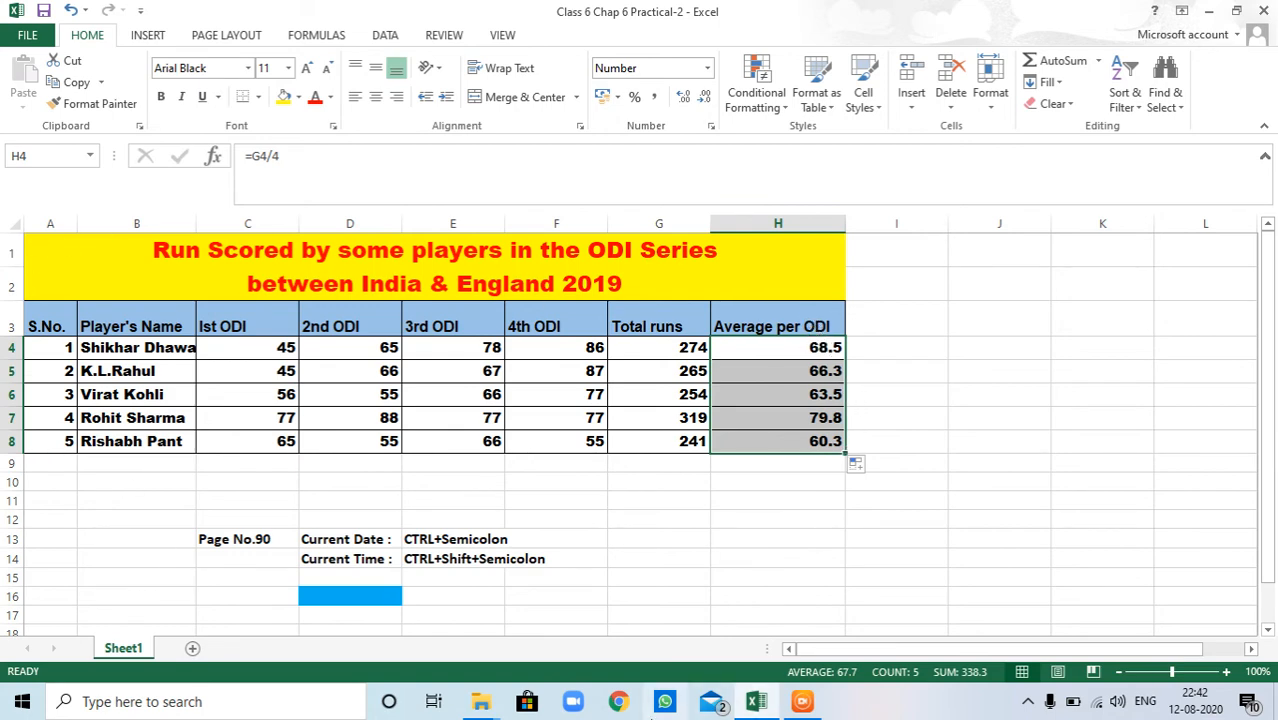
- Clear the filled average formulas from H5:H8, keeping the one in H4
click(825, 370)
drag(825, 370, 822, 437)
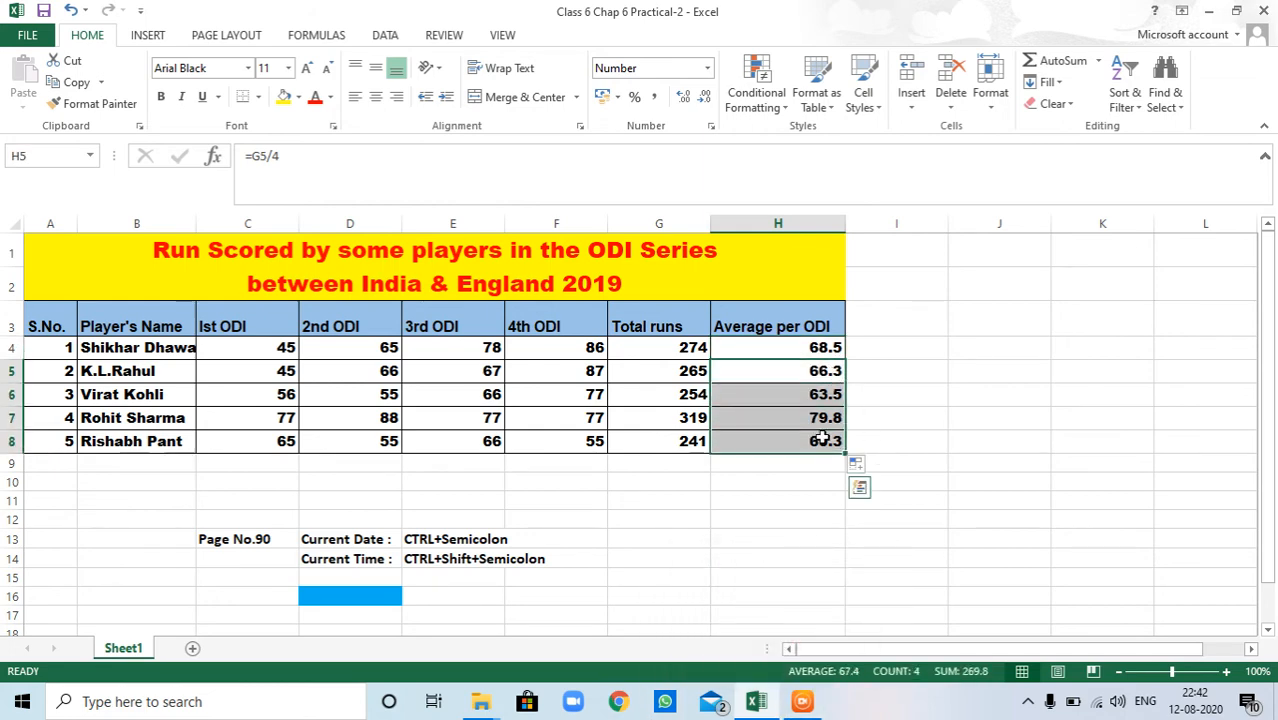
key(Delete)
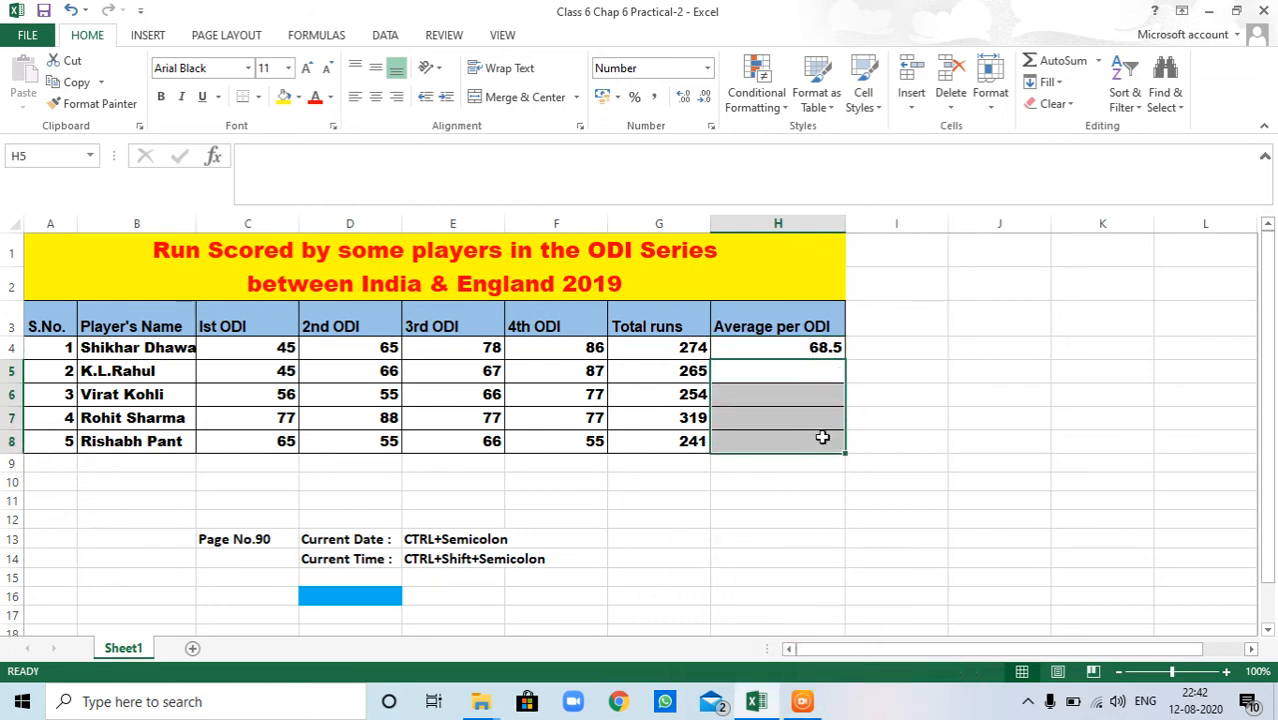
- Copy the average formula in H4 and paste it into H5:H8
right_click(788, 346)
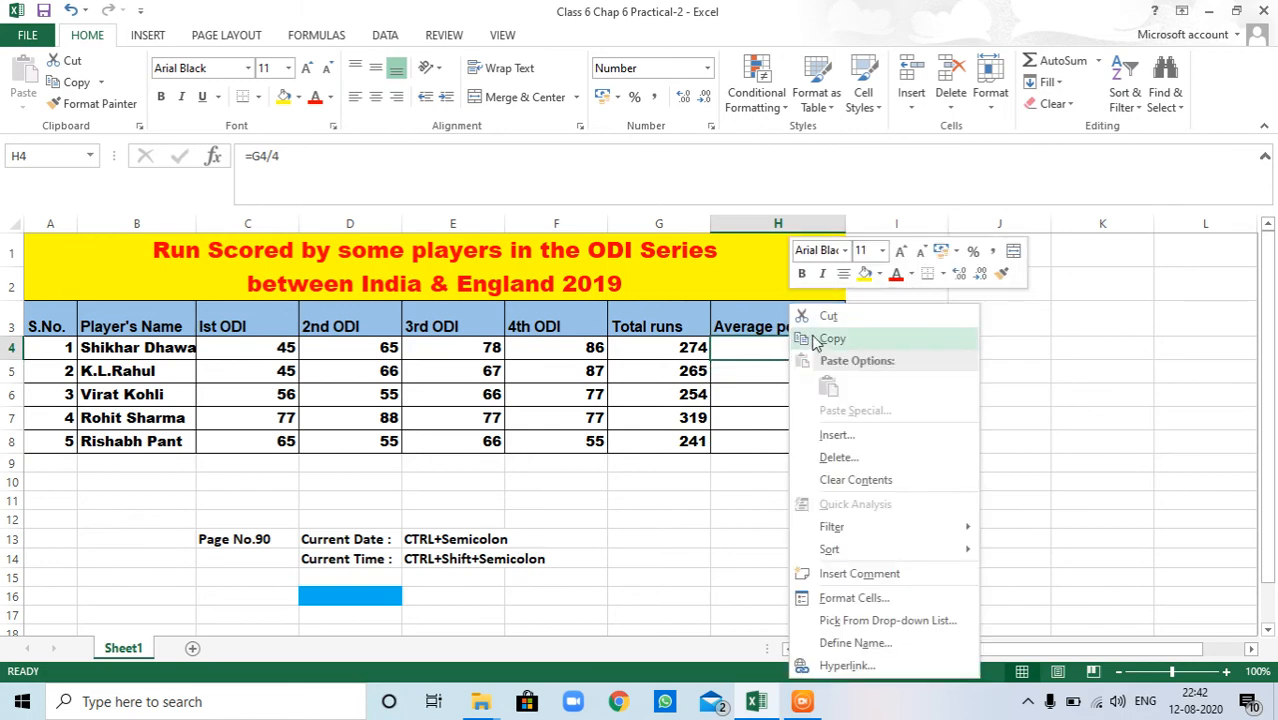
key(Escape)
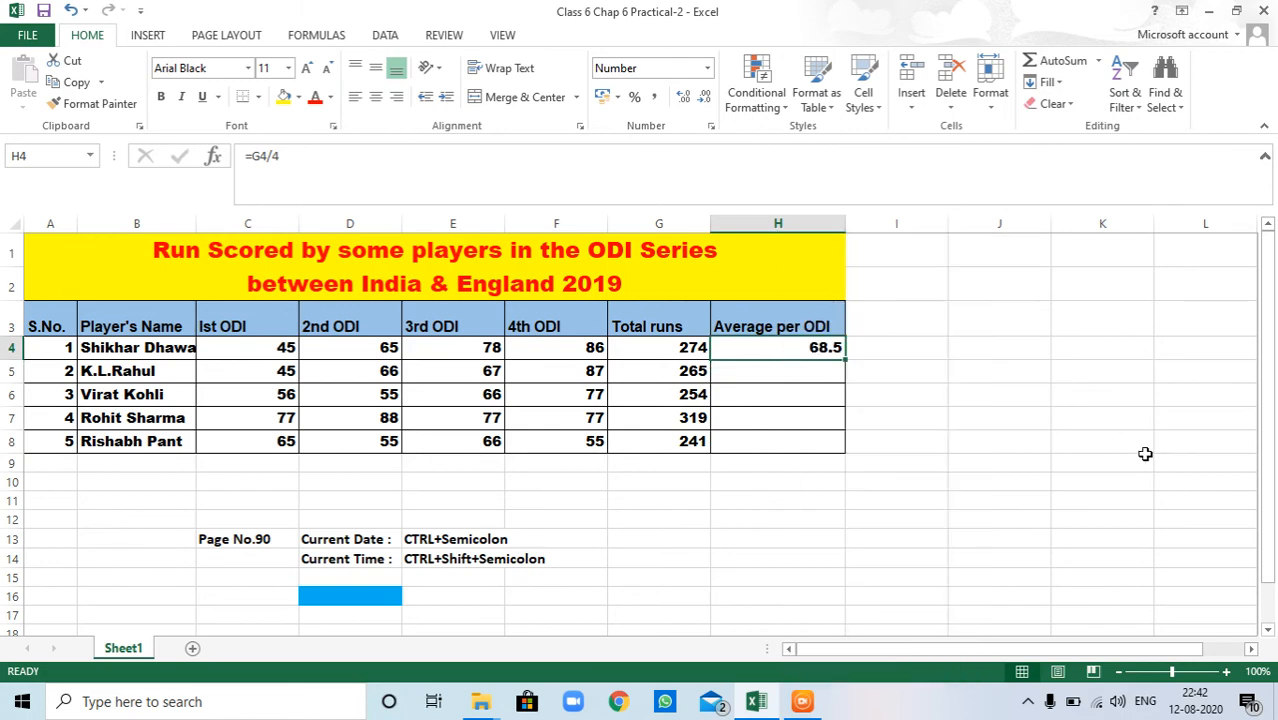
right_click(816, 348)
click(858, 339)
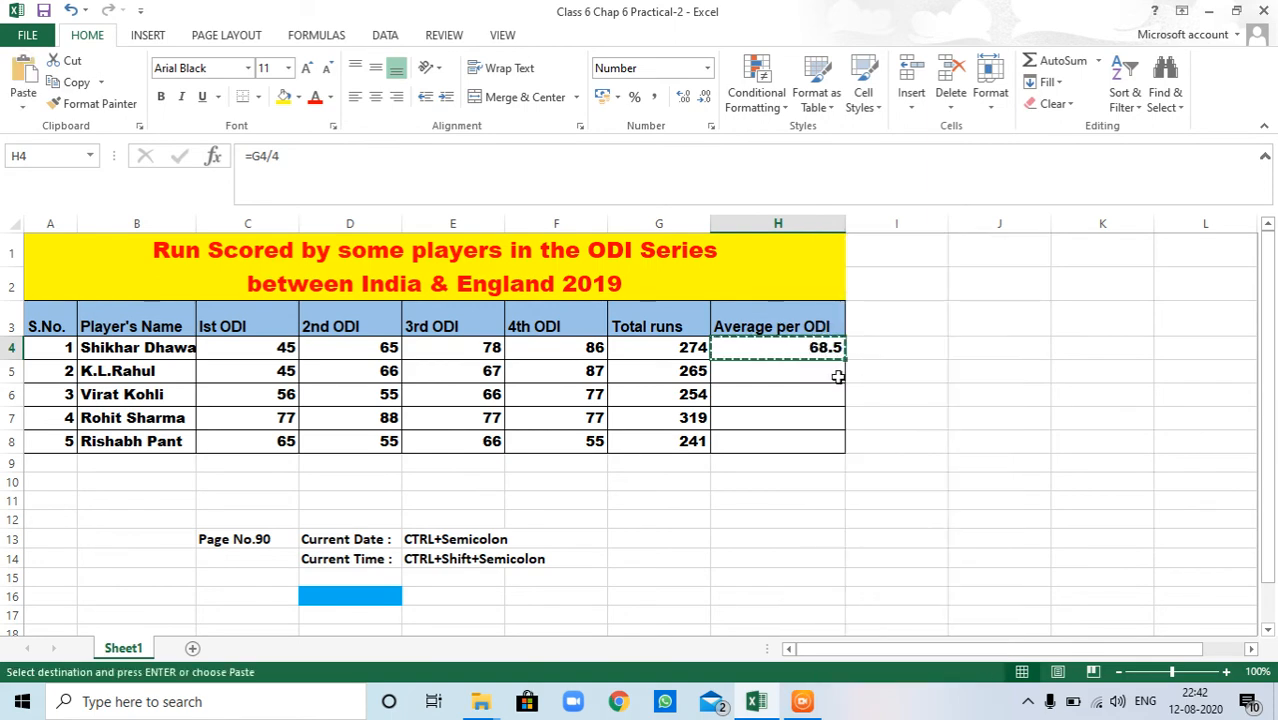
drag(838, 376, 833, 445)
right_click(834, 452)
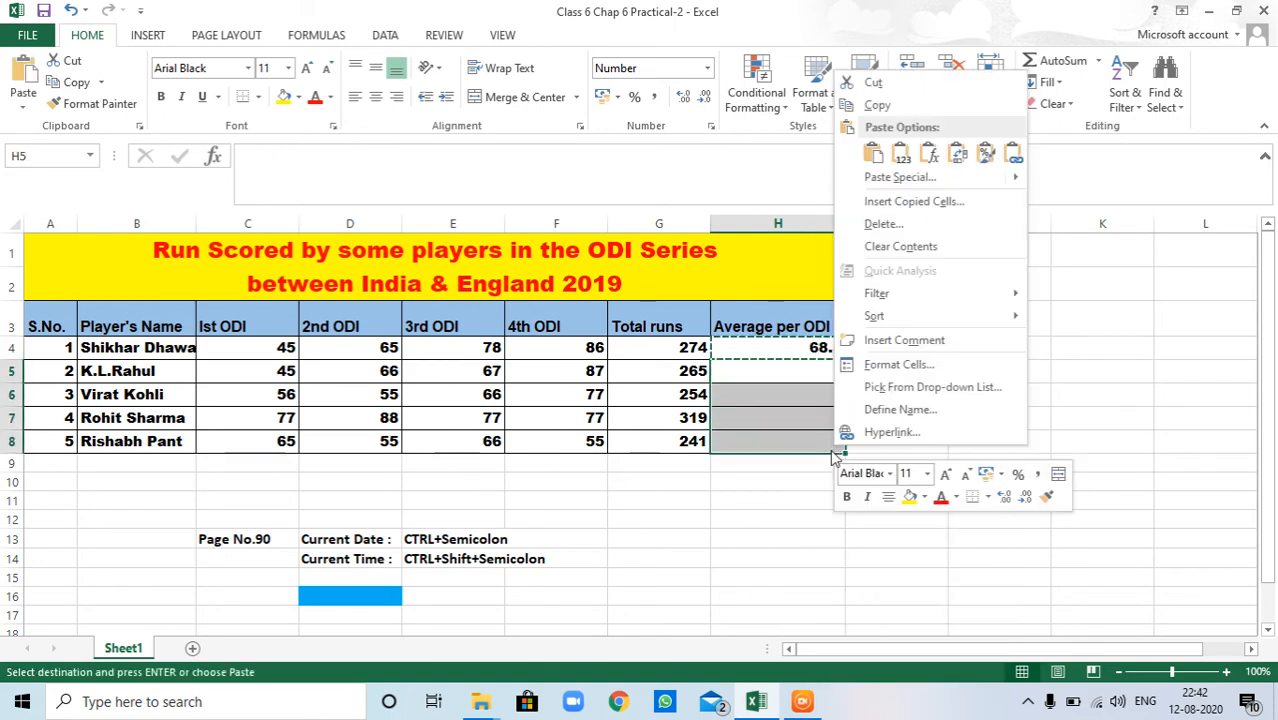
click(872, 155)
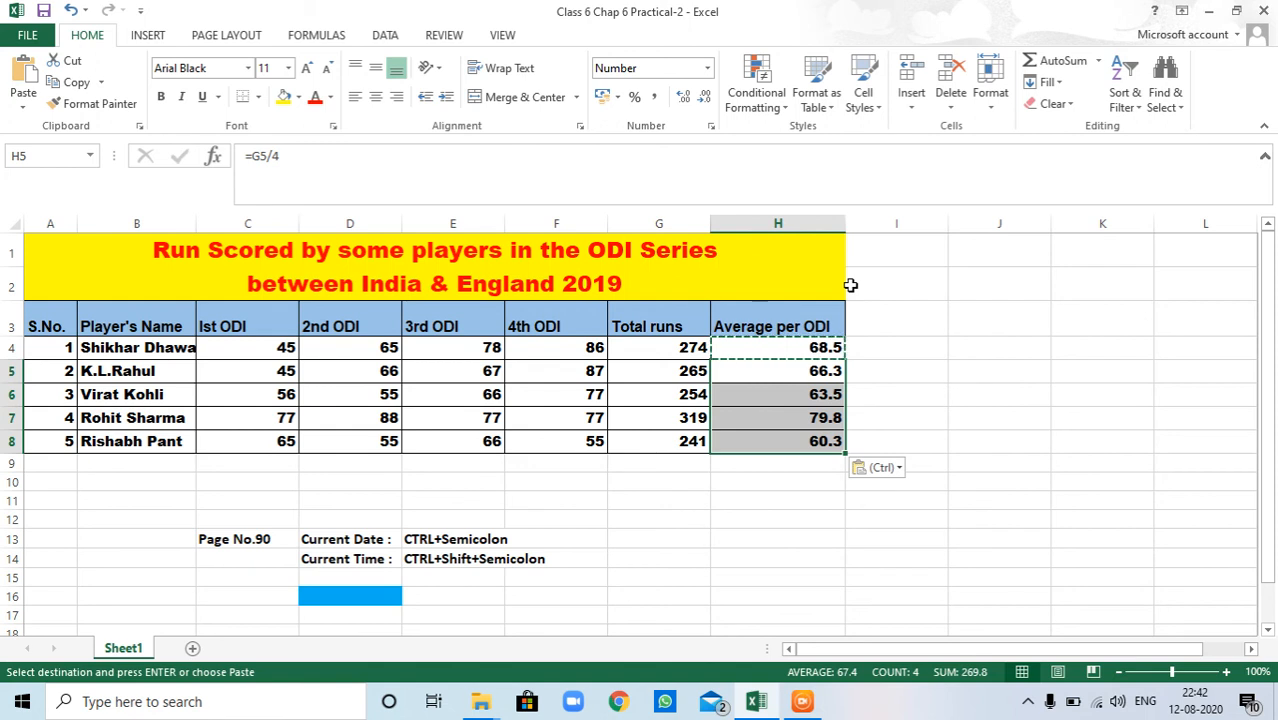
- Clear all the Average per ODI formulas in H4:H8 and select H4
drag(830, 346, 822, 443)
key(Delete)
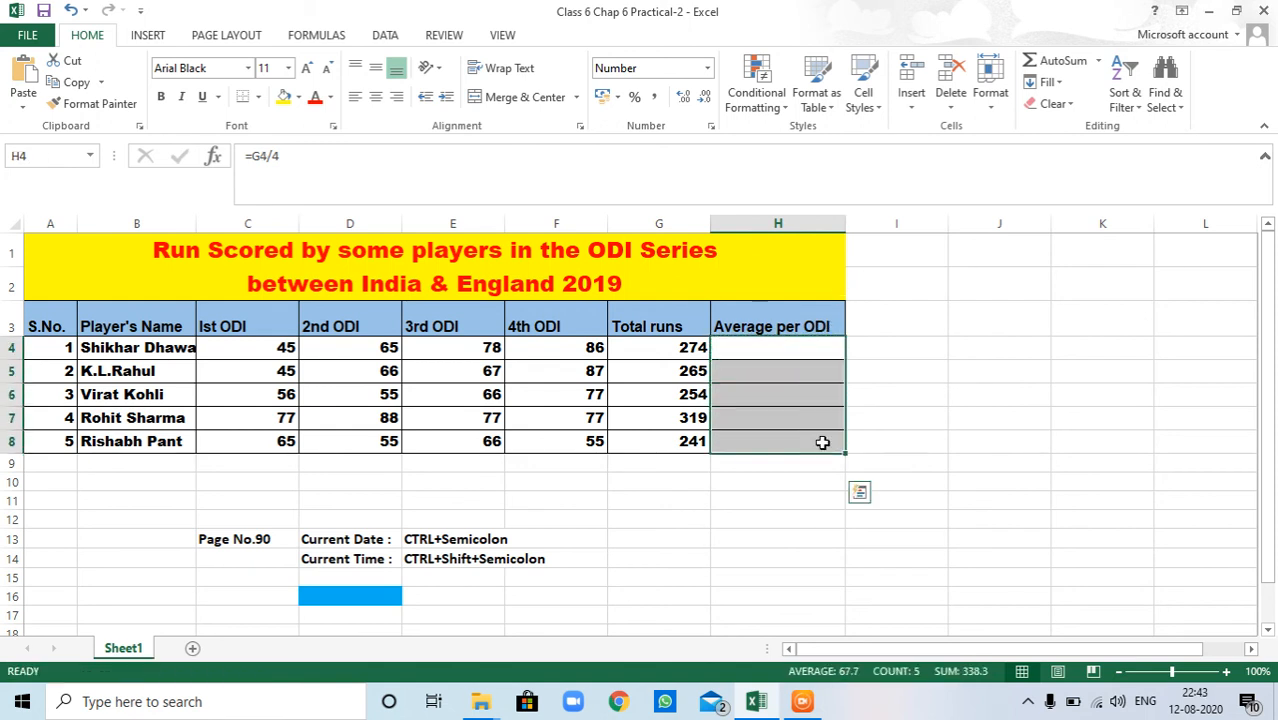
click(806, 351)
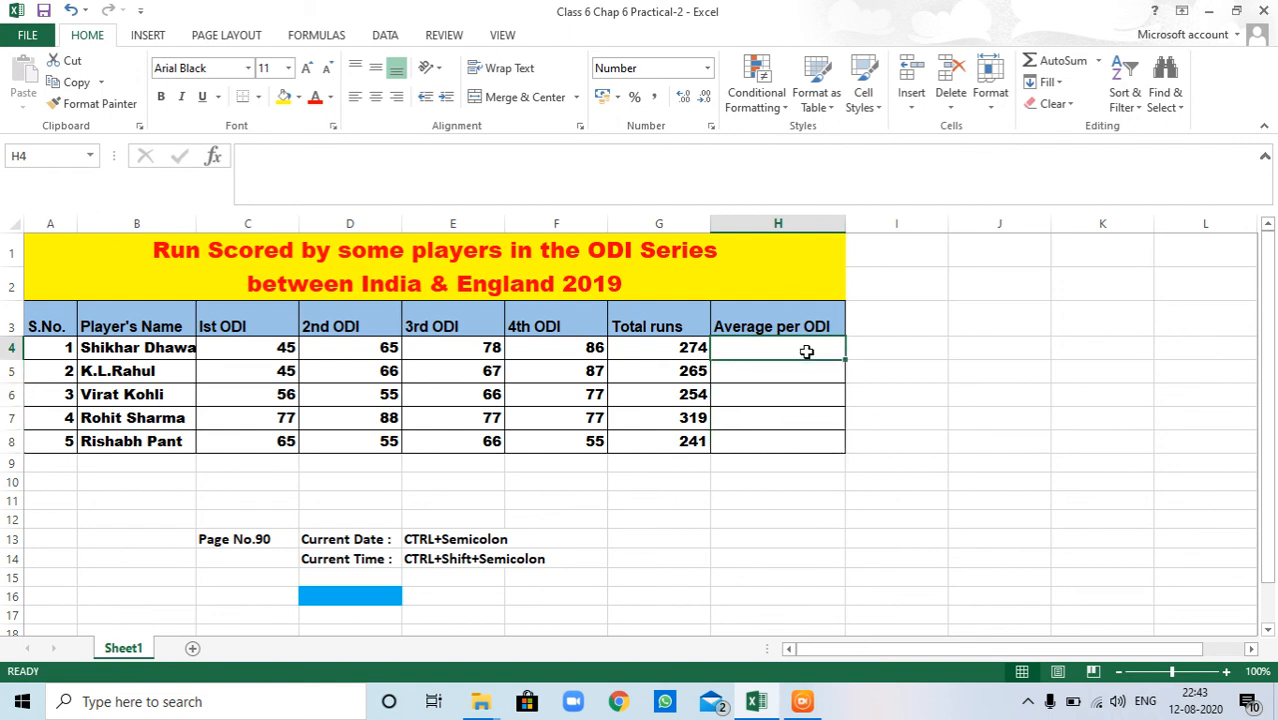
text(=)
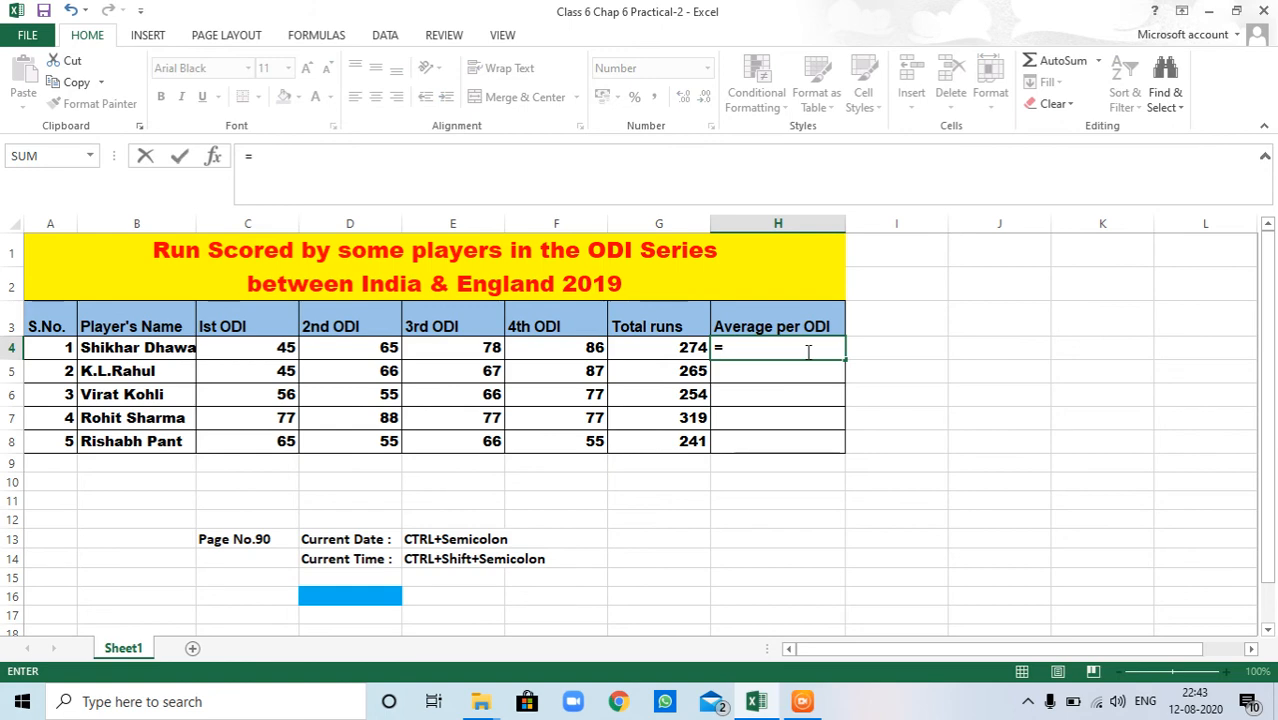
key(BackSpace)
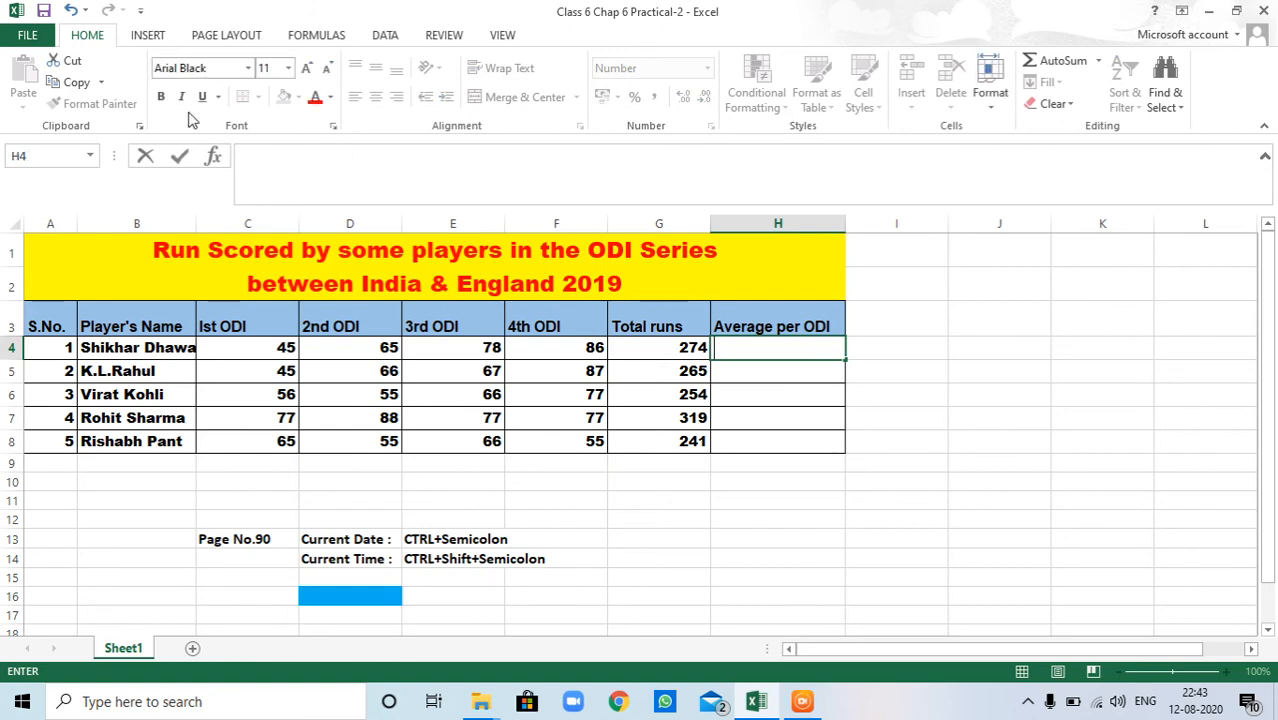
click(157, 36)
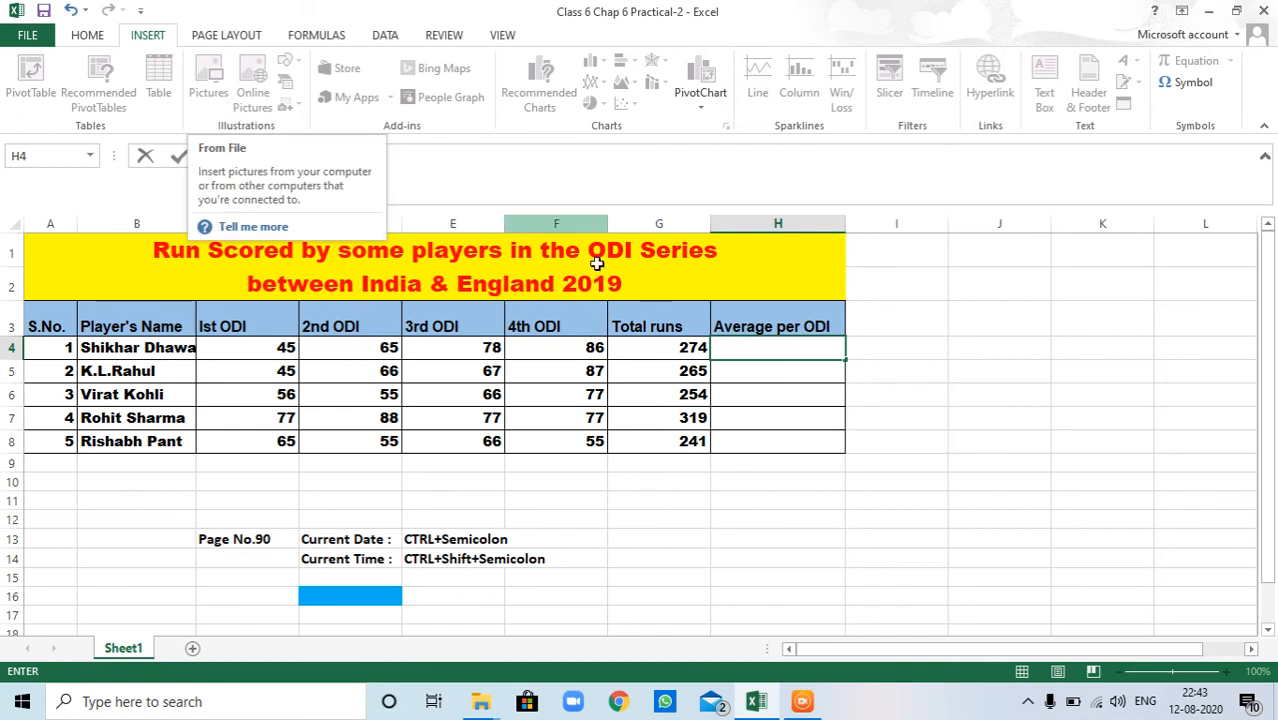
click(776, 354)
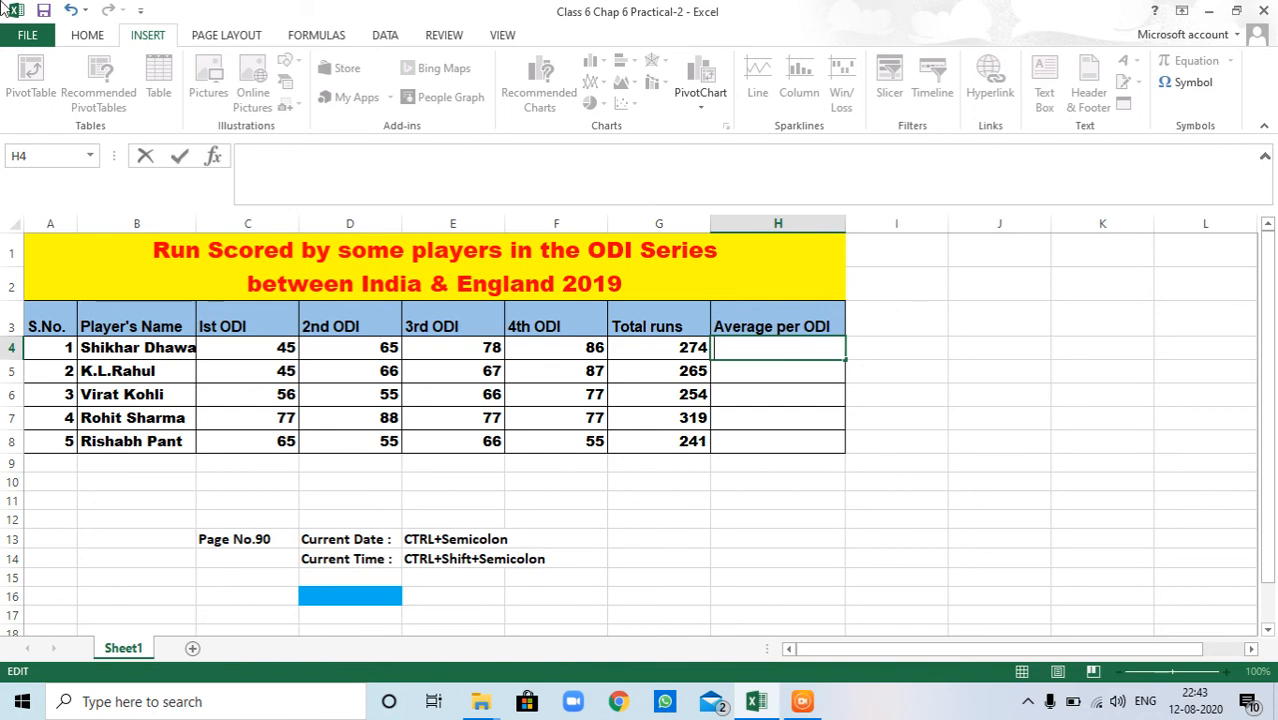
click(80, 36)
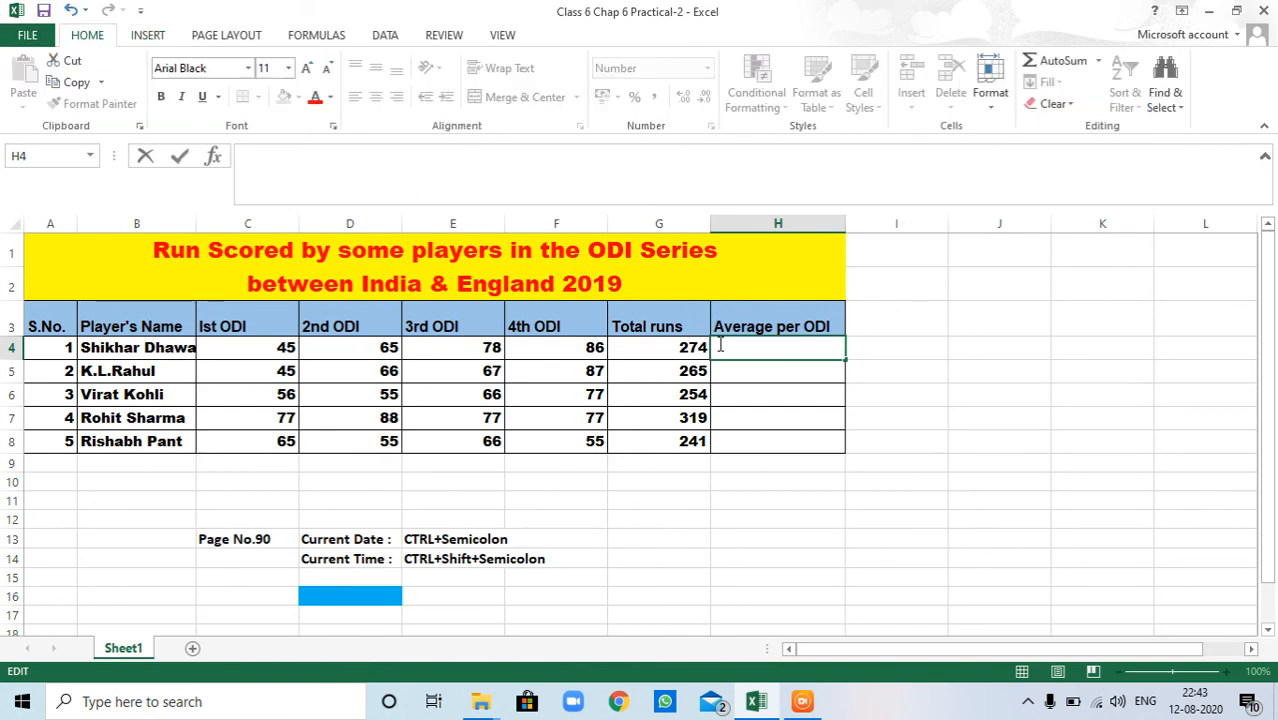
- Enter the formula =AVERAGE(C4:F4) in H4 to calculate the first player's average per ODI
text(=)
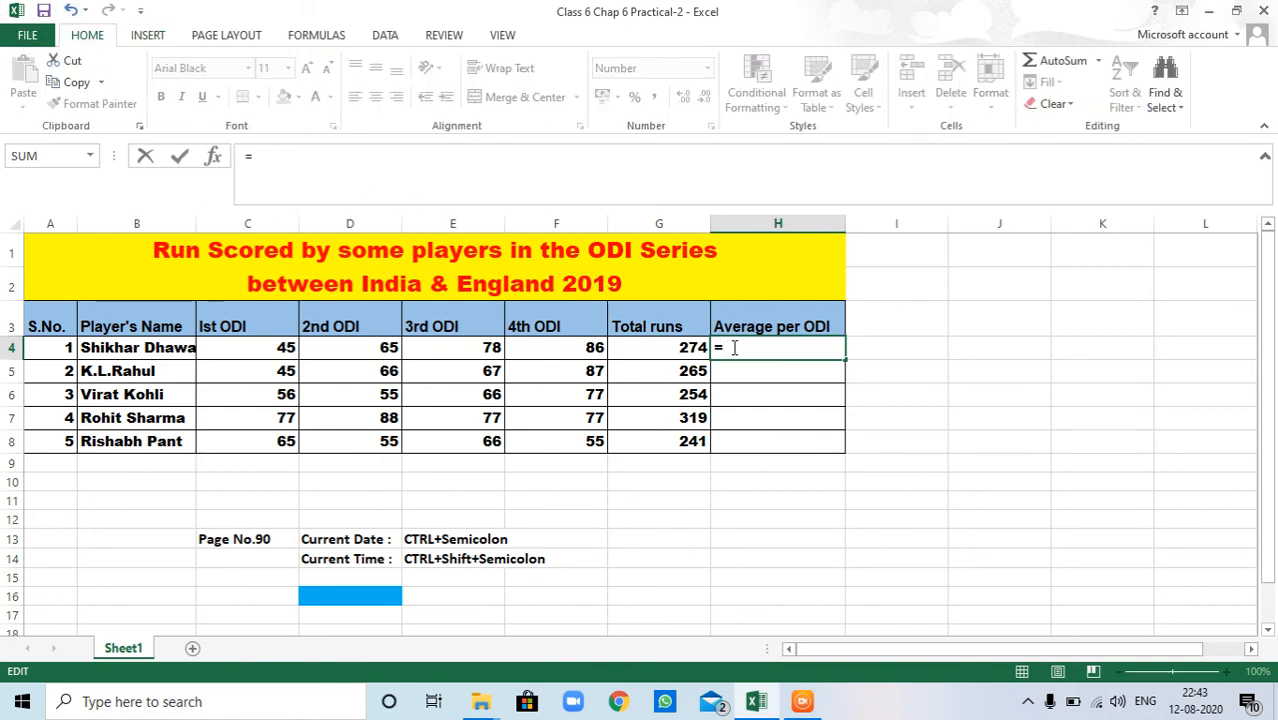
text(av)
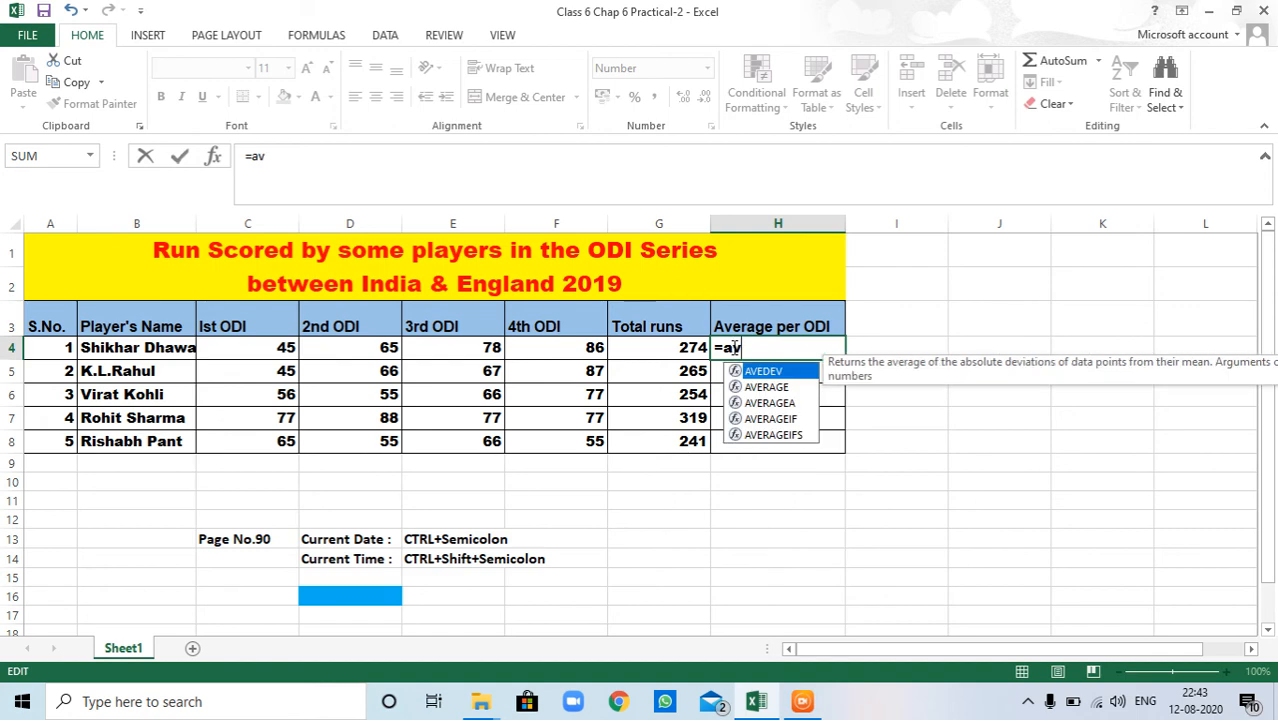
click(763, 388)
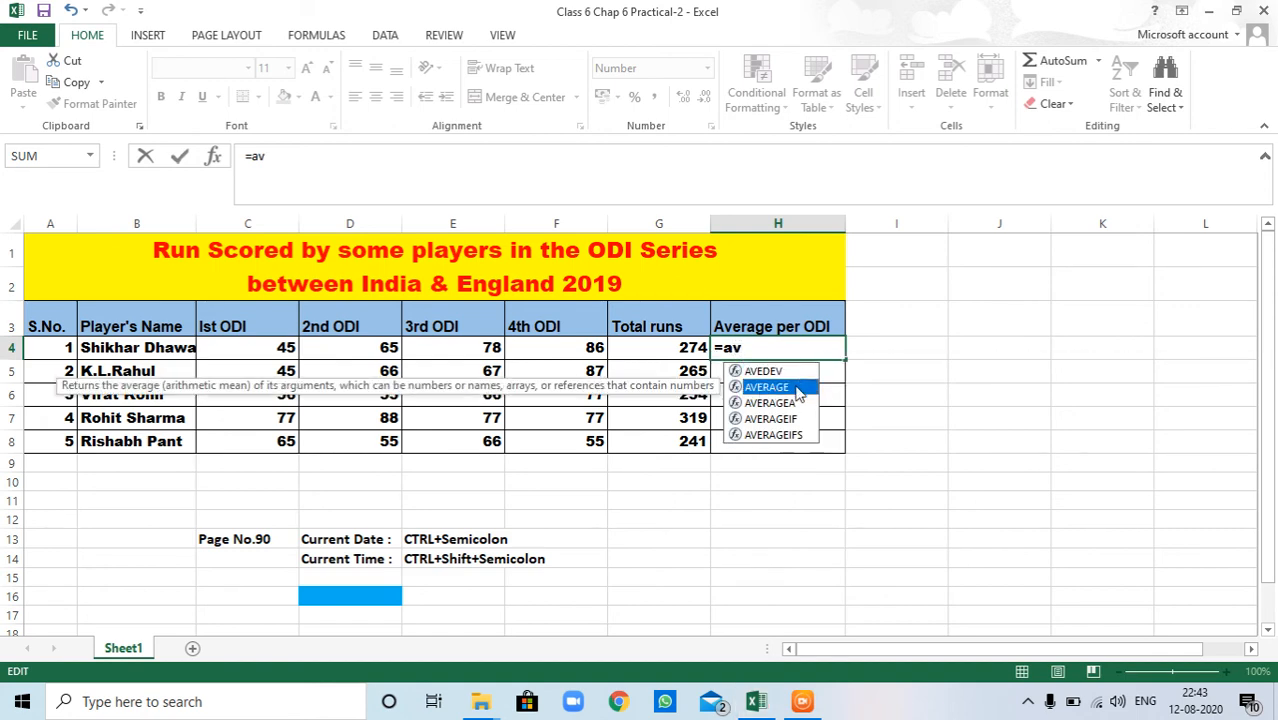
double_click(797, 389)
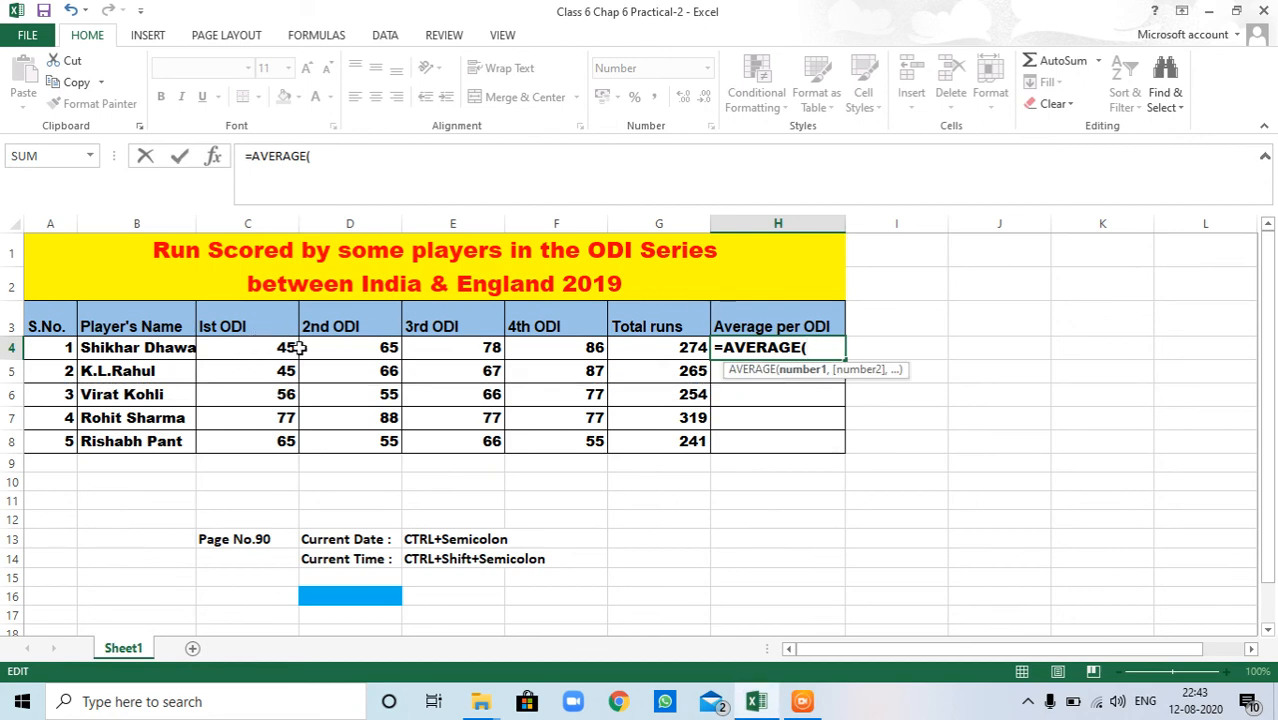
text(c)
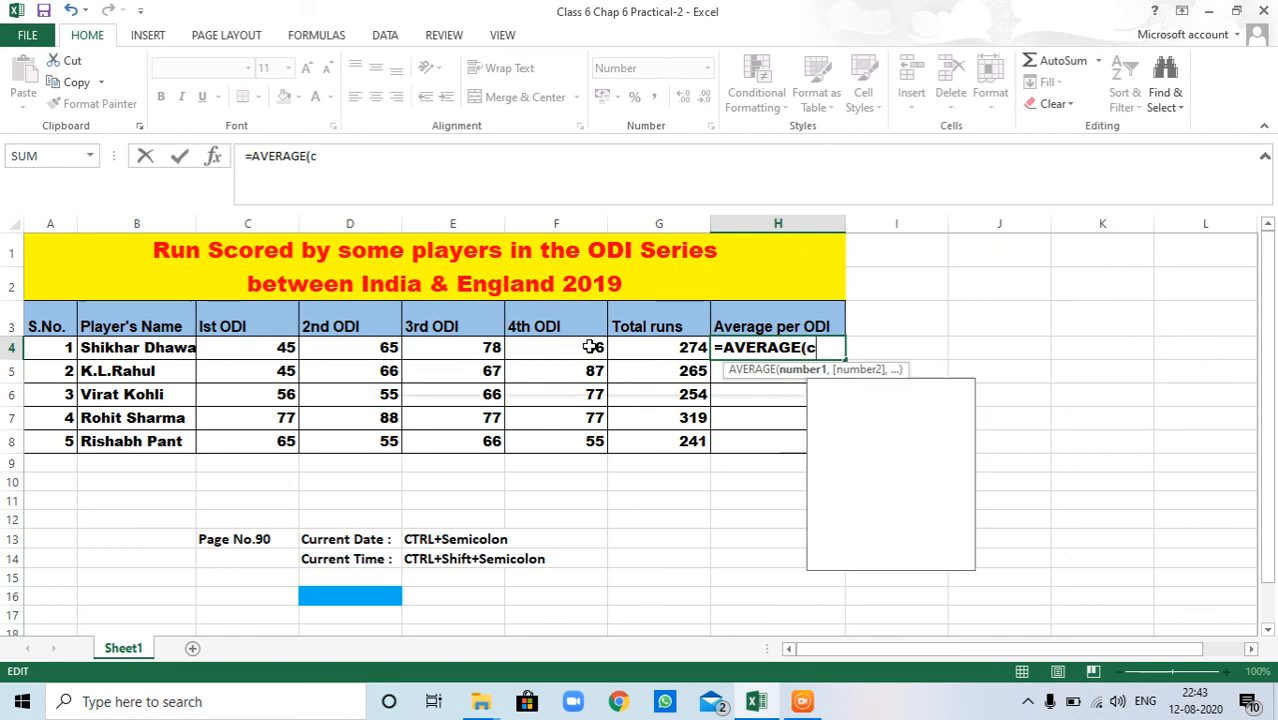
text(4:)
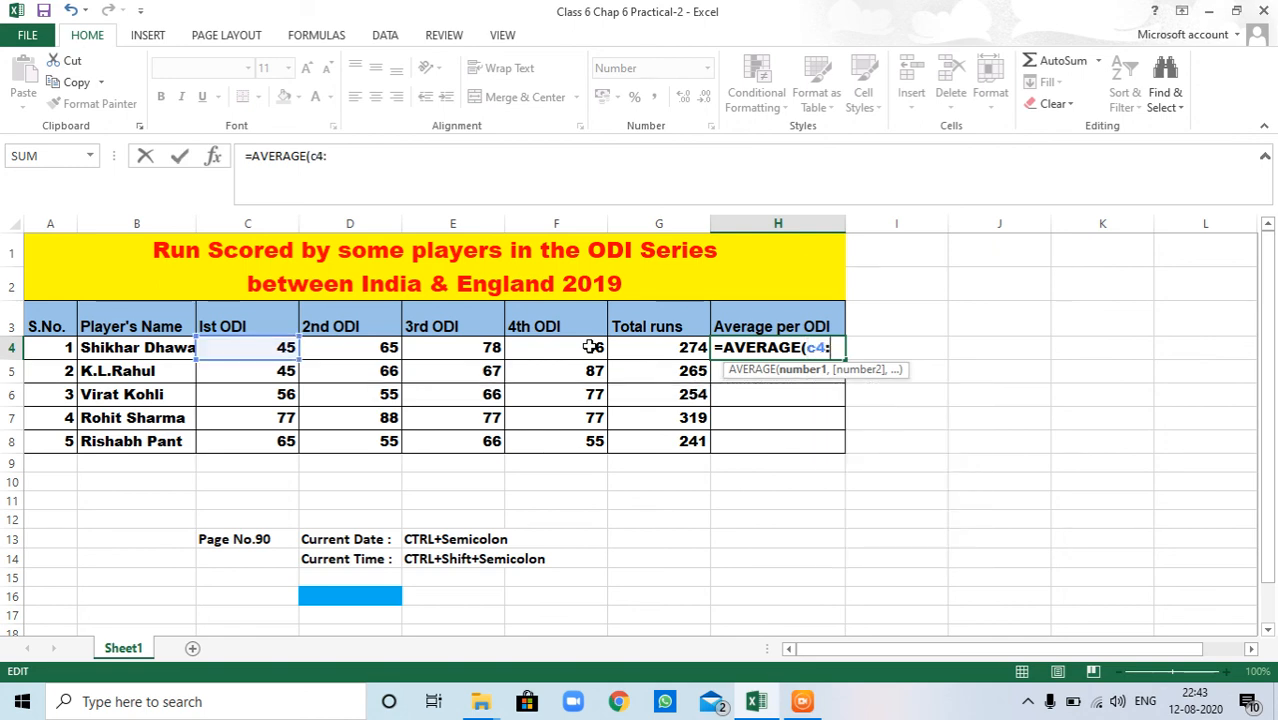
text(fe)
key(BackSpace)
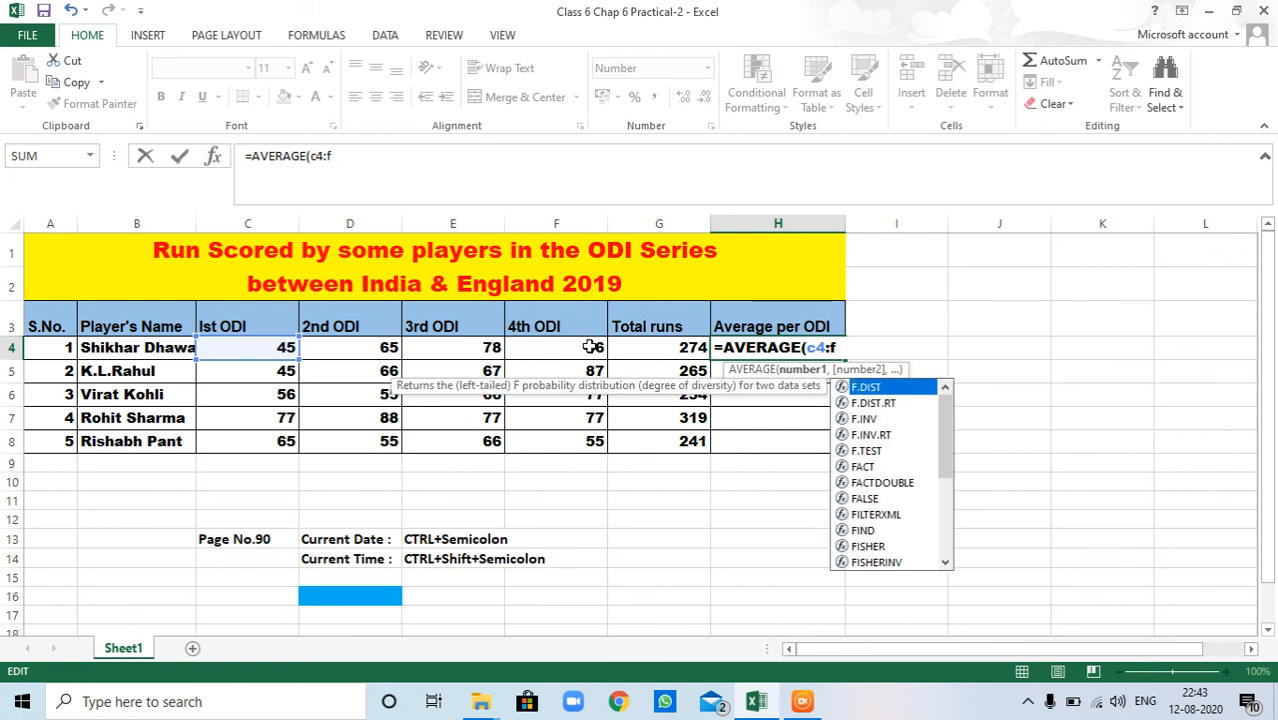
text(4))
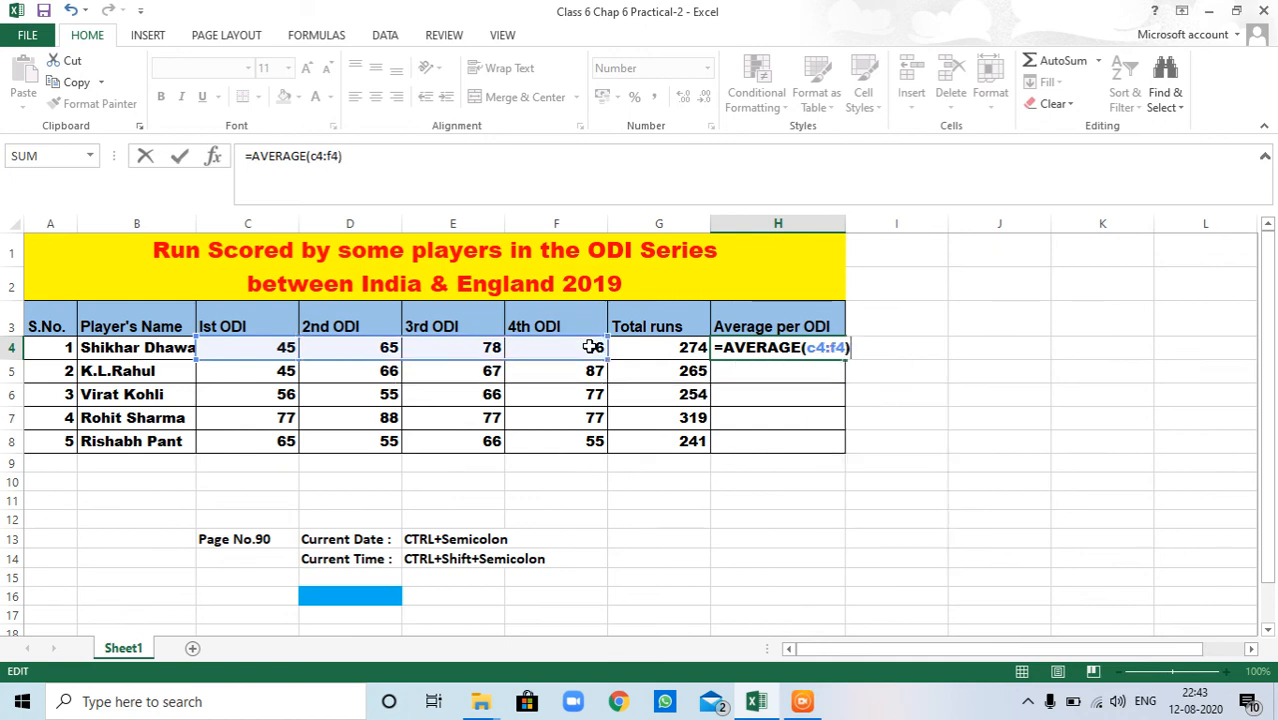
key(Return)
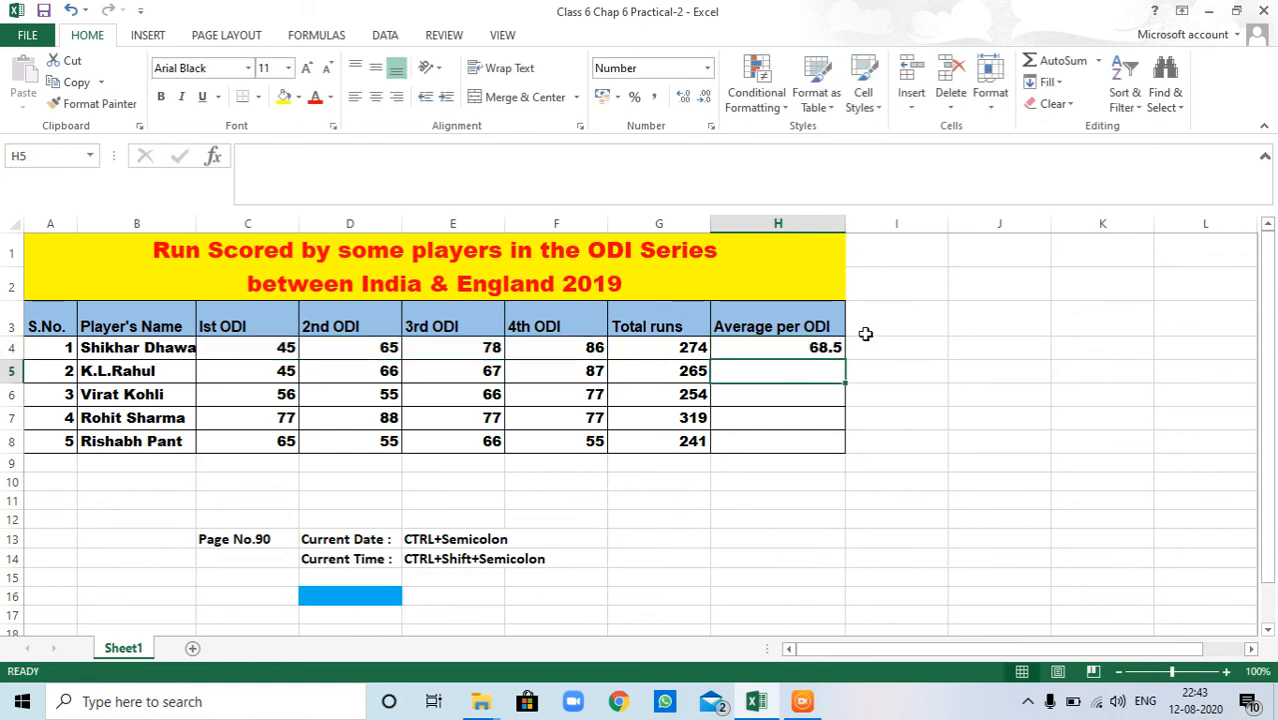
- Fill the AVERAGE formula from H4 down to H8 and clear the filled copies in H5:H8
click(830, 346)
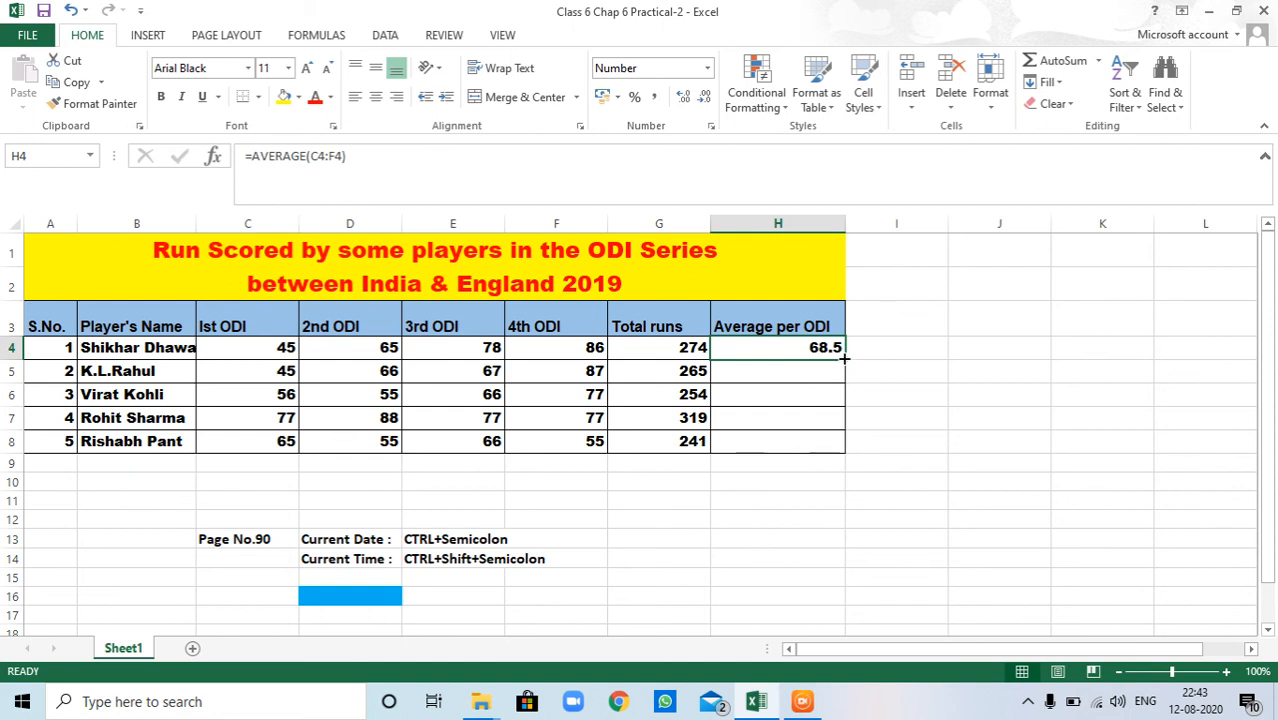
drag(845, 358, 862, 465)
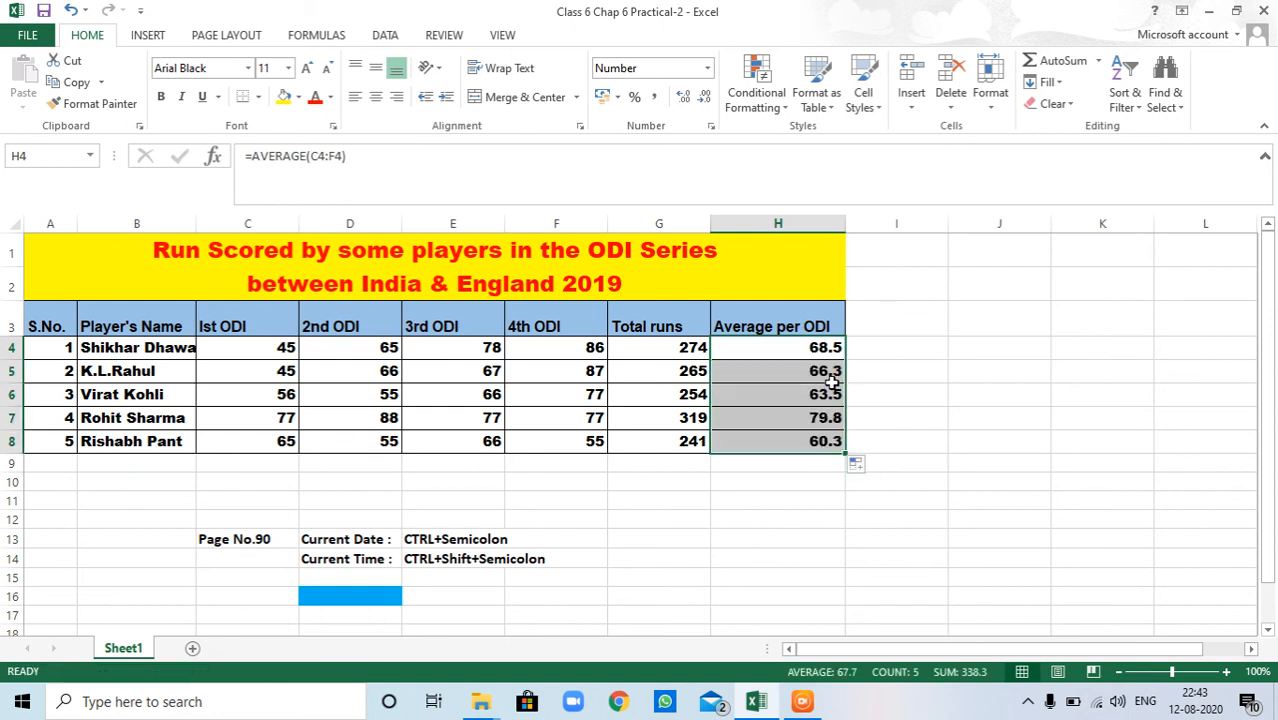
drag(830, 372, 832, 440)
click(950, 418)
click(837, 371)
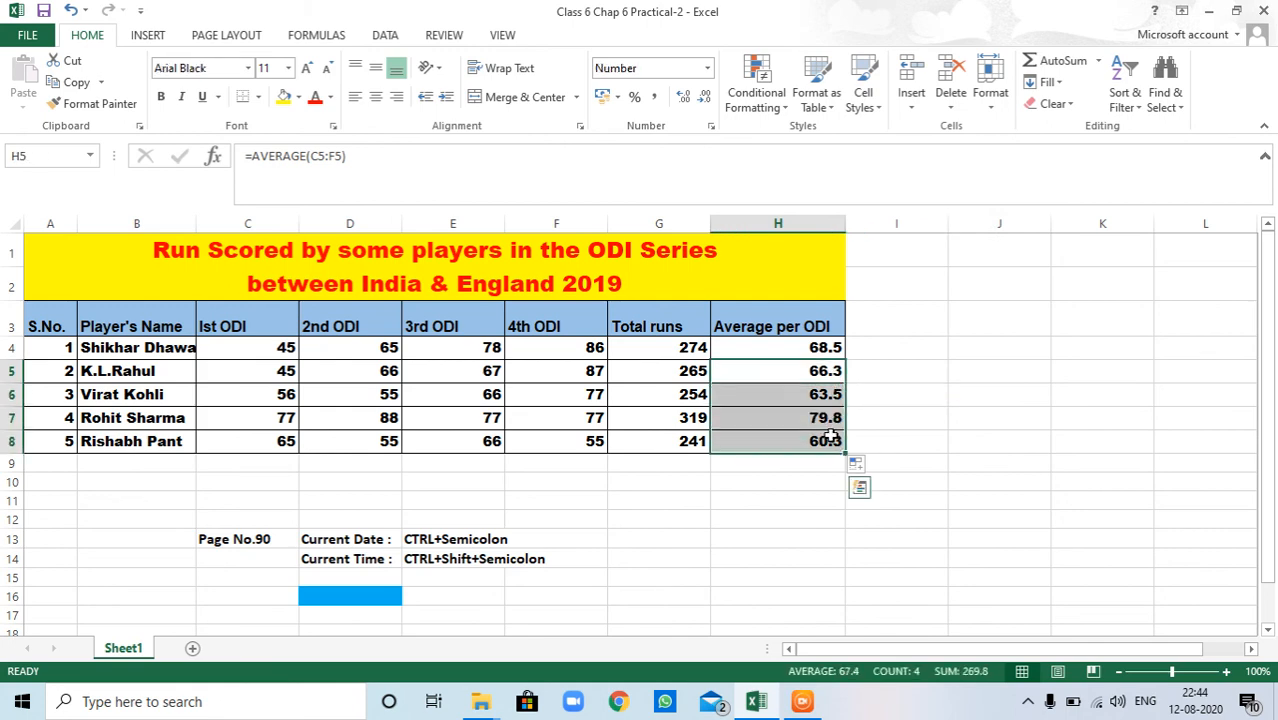
key(Delete)
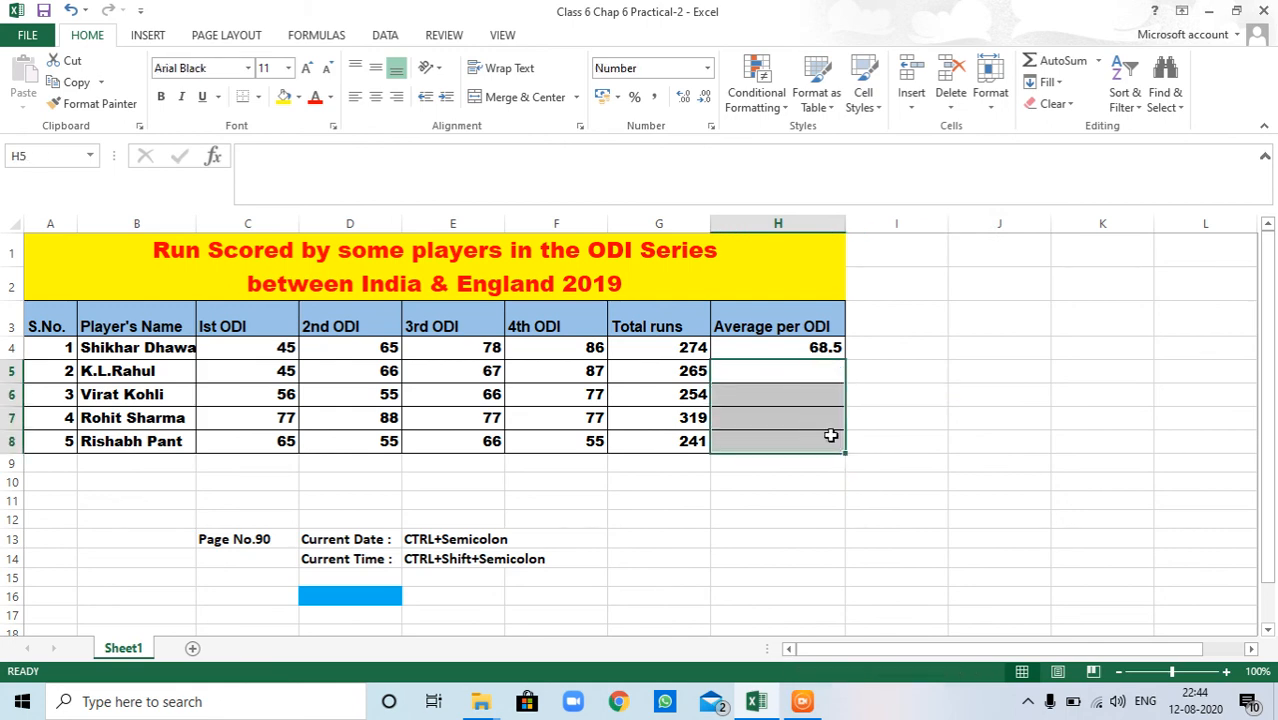
- Copy the AVERAGE formula in H4 and paste it into H5:H8 for the remaining players
click(815, 350)
right_click(818, 352)
click(862, 336)
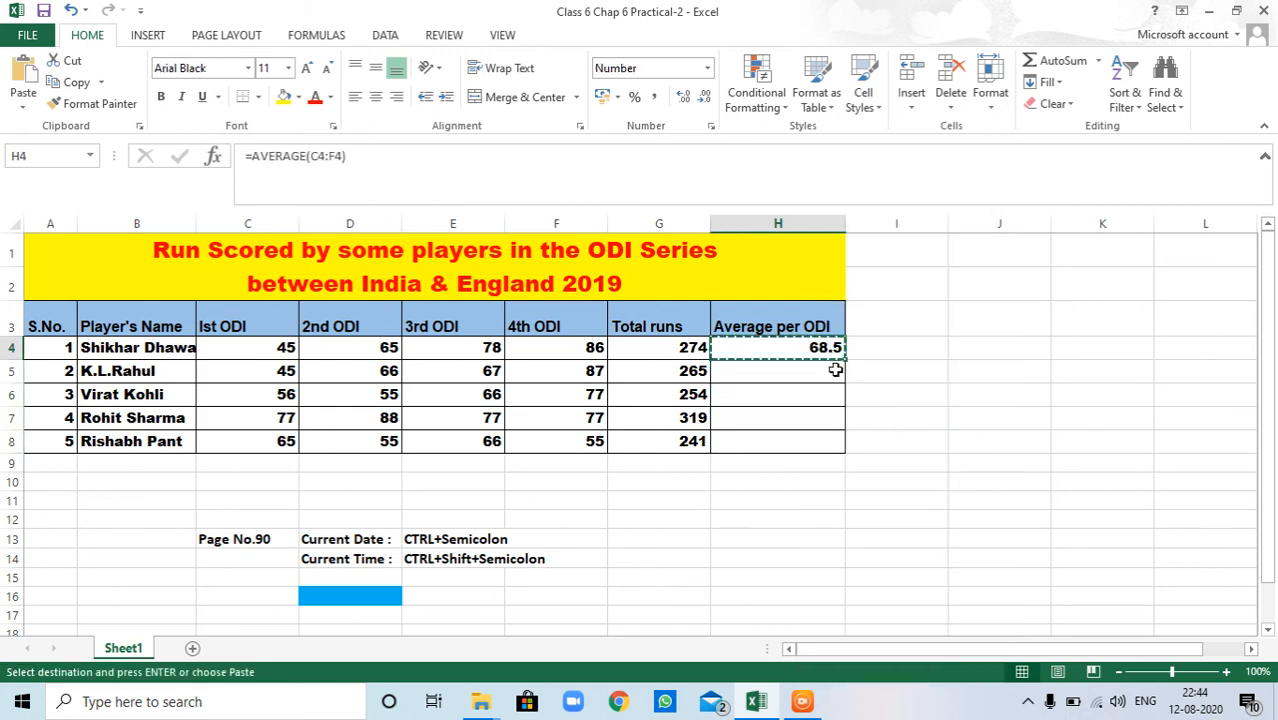
click(835, 370)
drag(840, 371, 830, 446)
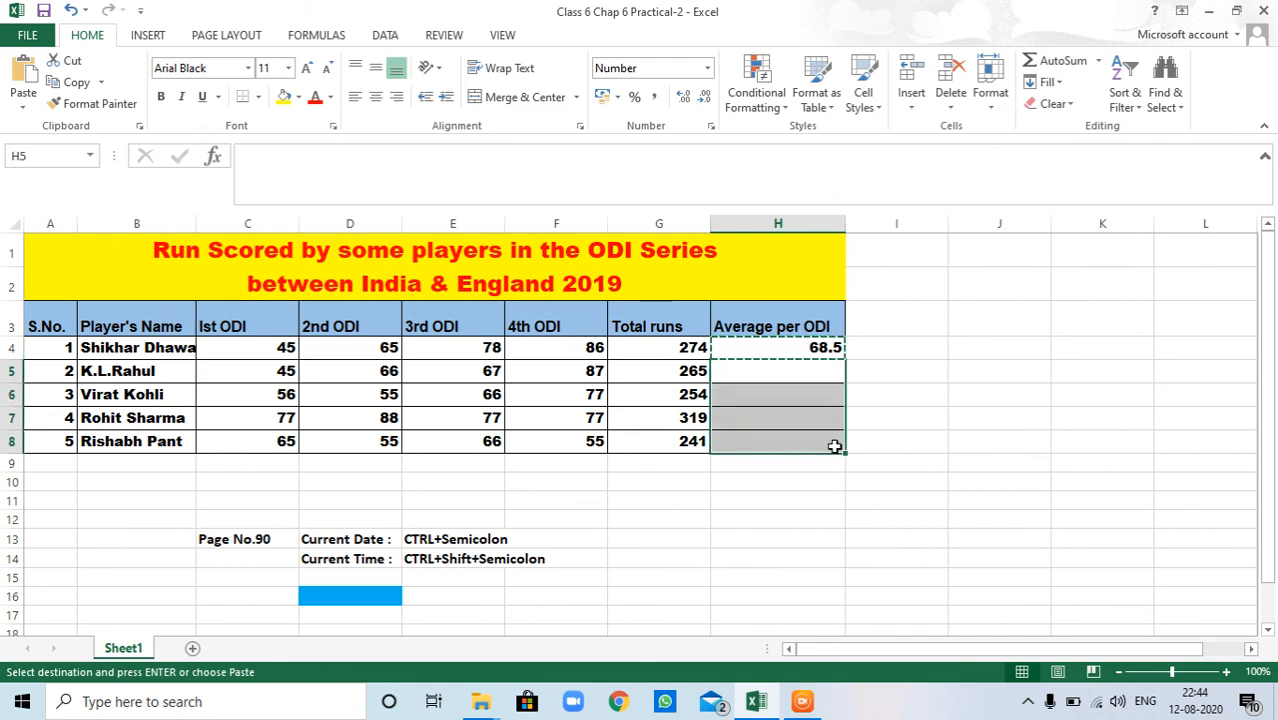
click(817, 347)
right_click(818, 347)
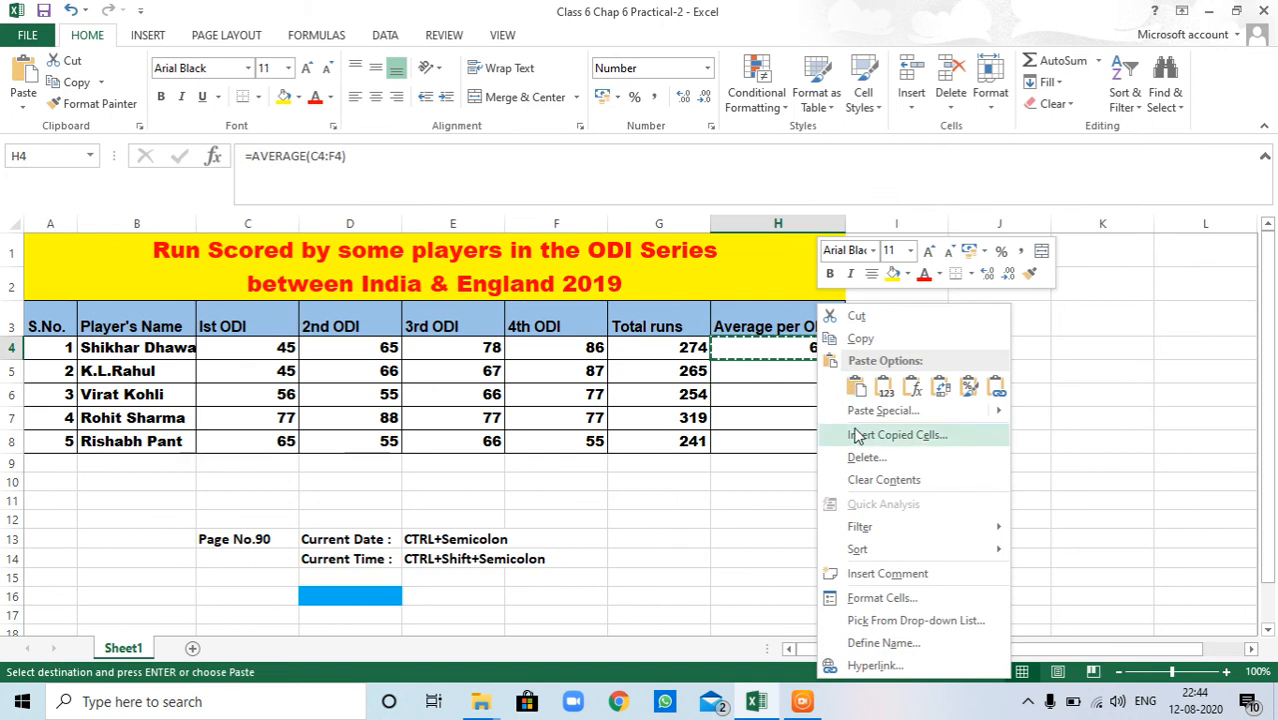
click(858, 338)
drag(816, 368, 825, 442)
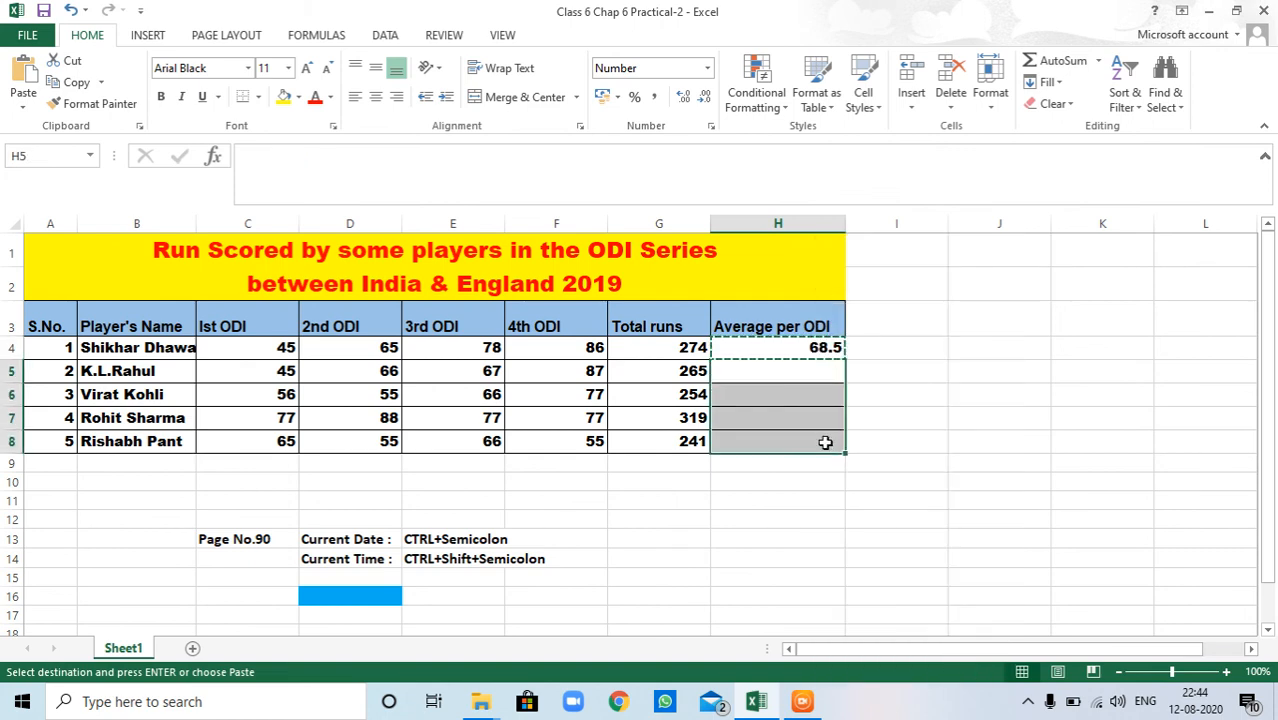
right_click(825, 442)
click(862, 156)
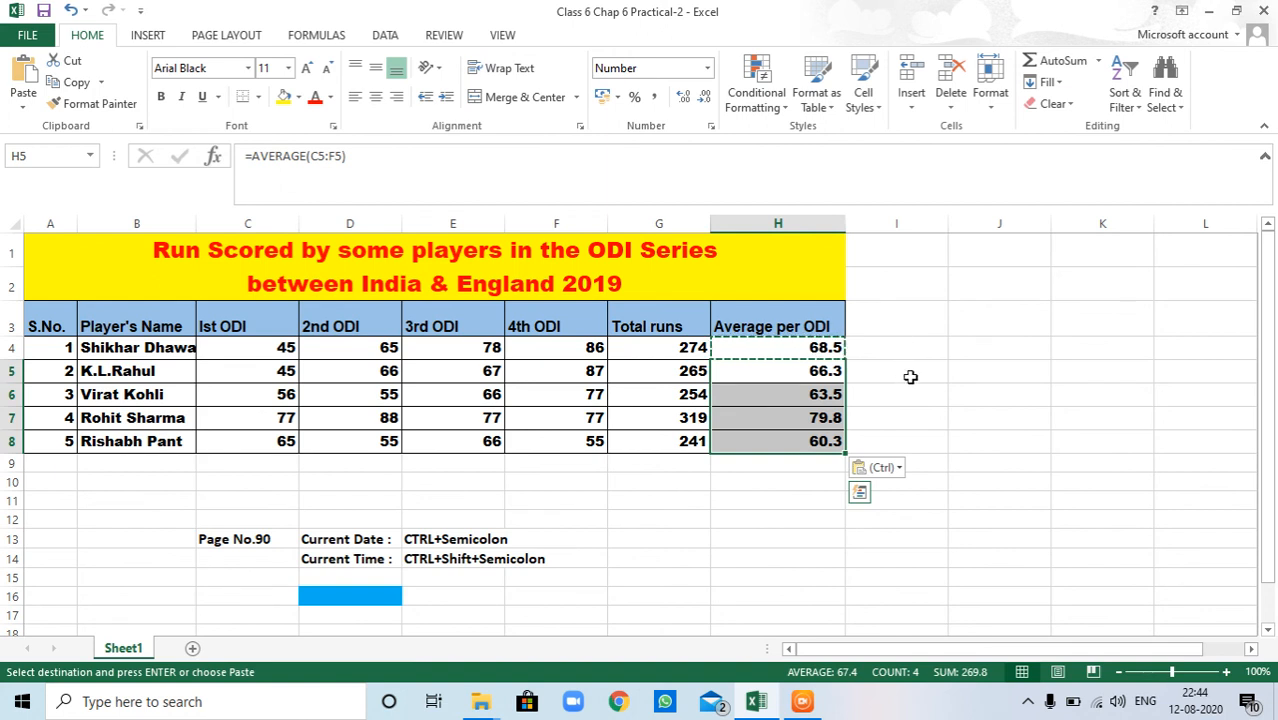
- Increase the decimal places of the Average per ODI values in H4:H8 to eight
drag(800, 350, 802, 447)
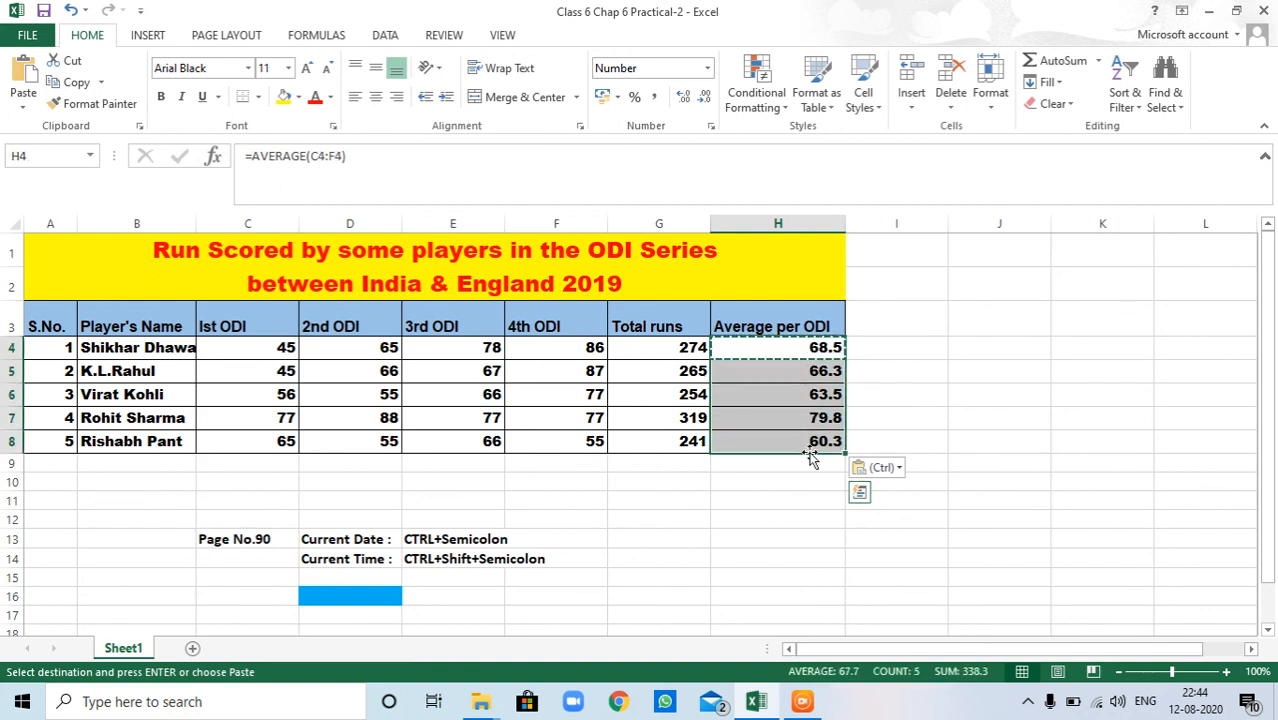
click(683, 98)
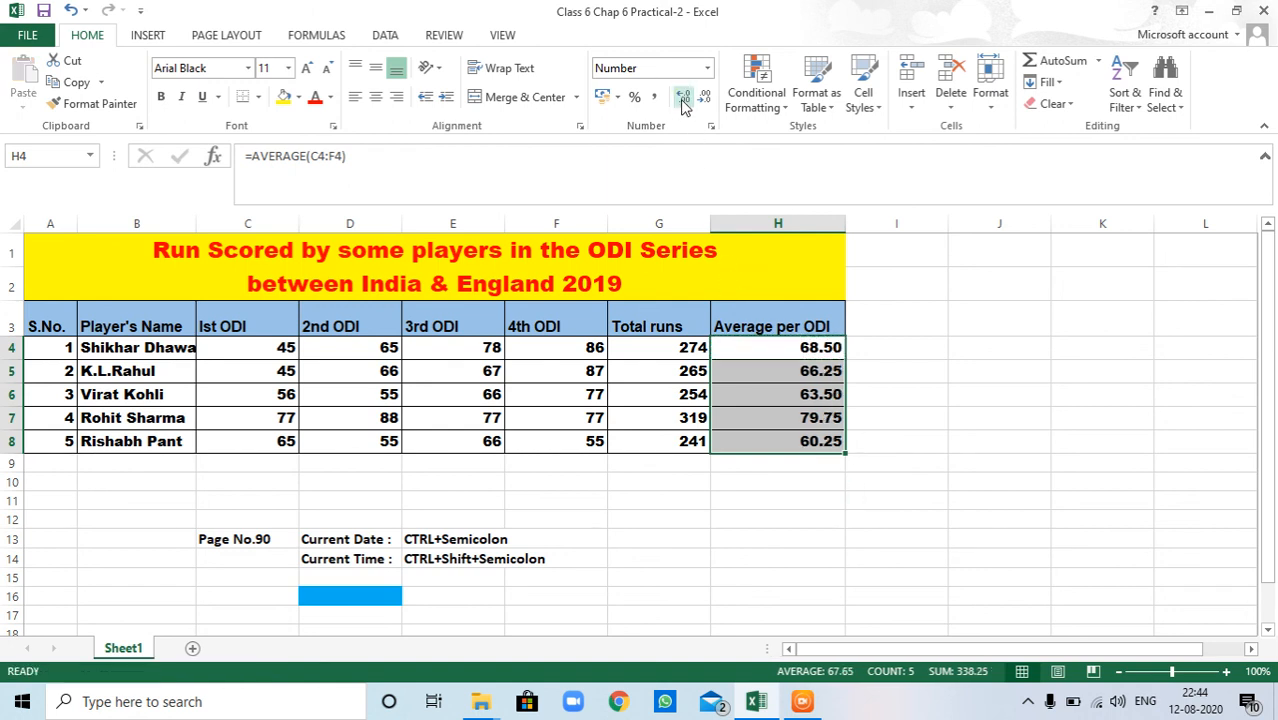
click(683, 98)
click(683, 98)
click(683, 98)
click(683, 98)
click(683, 98)
click(683, 98)
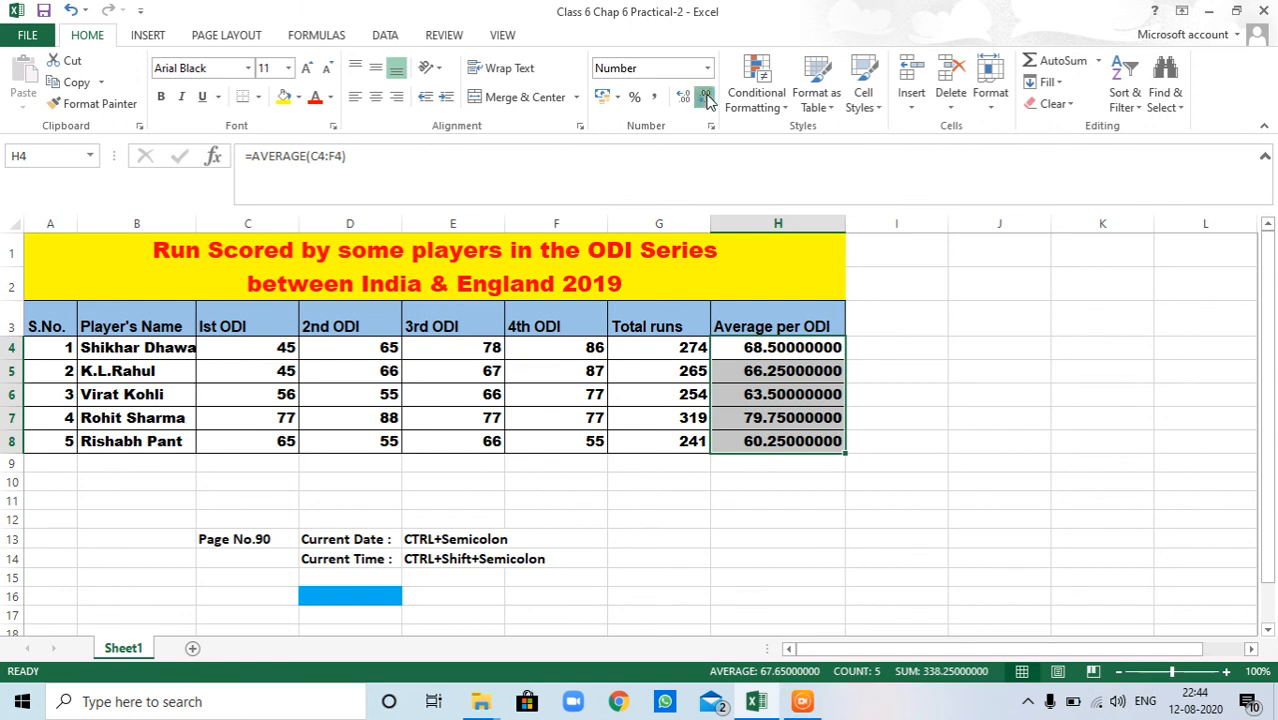
- Reduce the Average per ODI values in H4:H8 to two decimal places
click(704, 97)
click(704, 97)
click(704, 97)
click(704, 97)
click(704, 97)
click(704, 97)
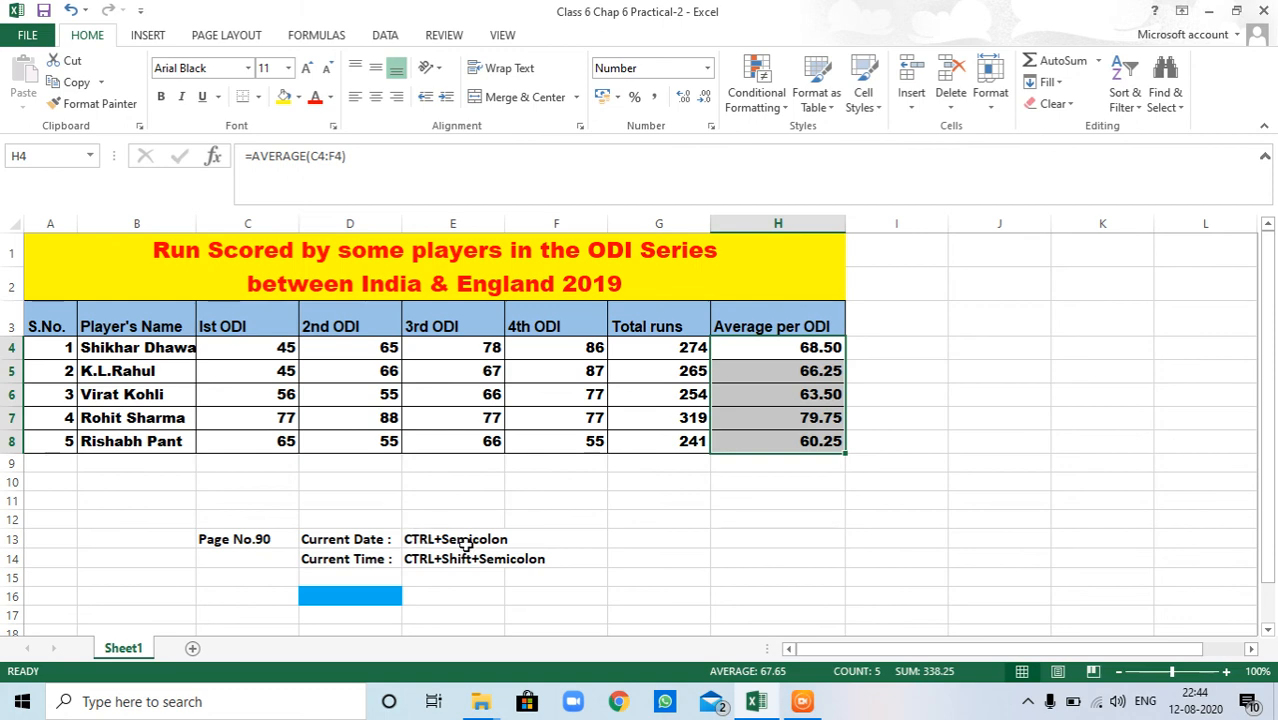
- Insert the current date as a static value in G13 and the current time in G14
click(645, 540)
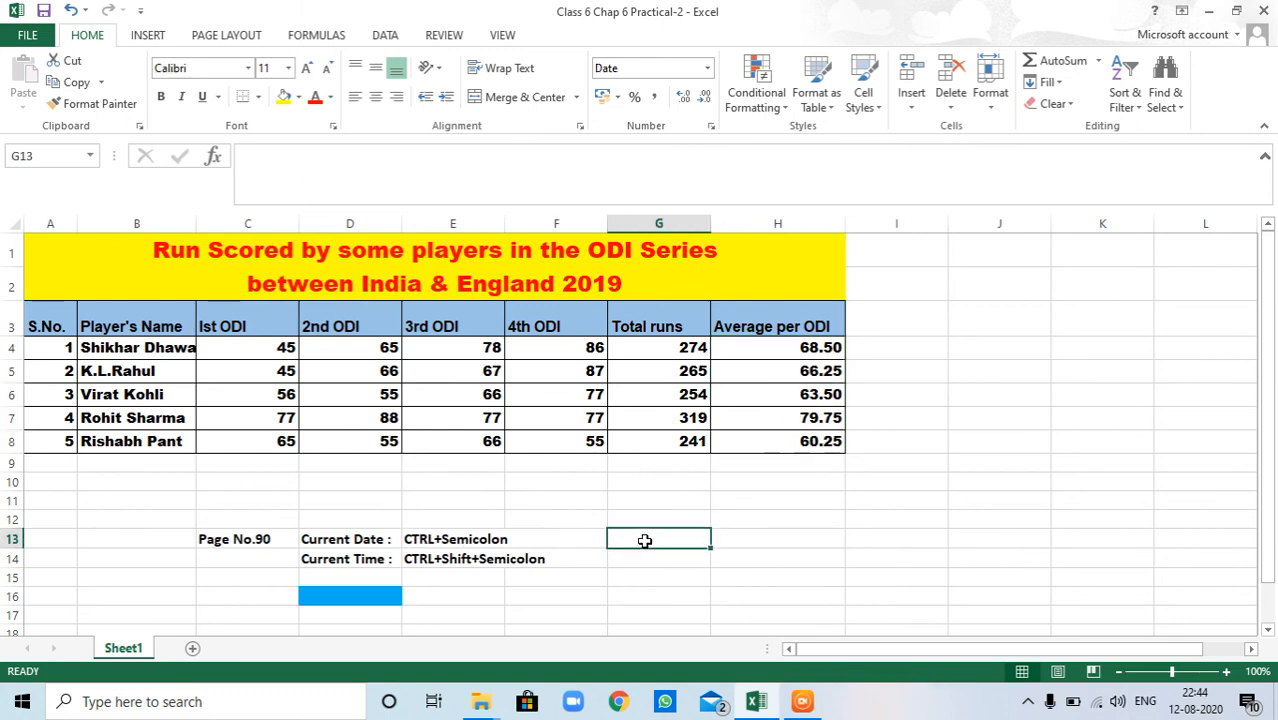
key(ctrl+semicolon)
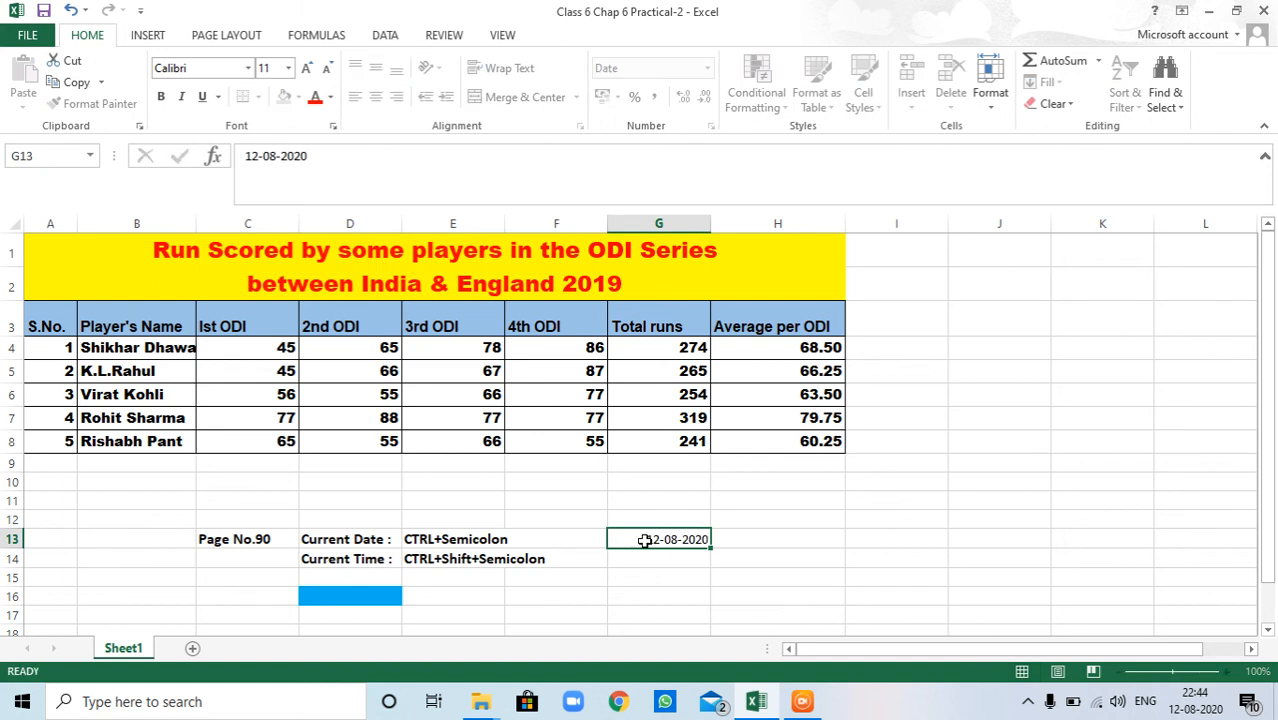
key(Return)
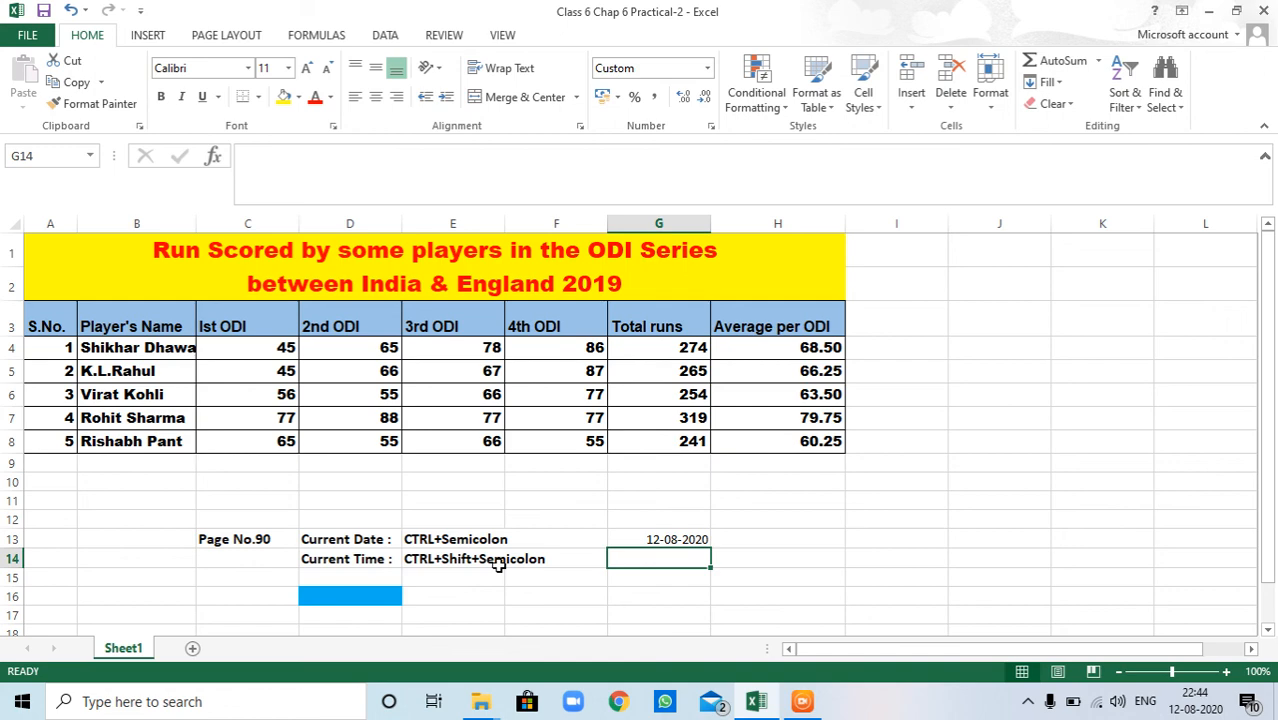
key(ctrl+shift+semicolon)
key(Return)
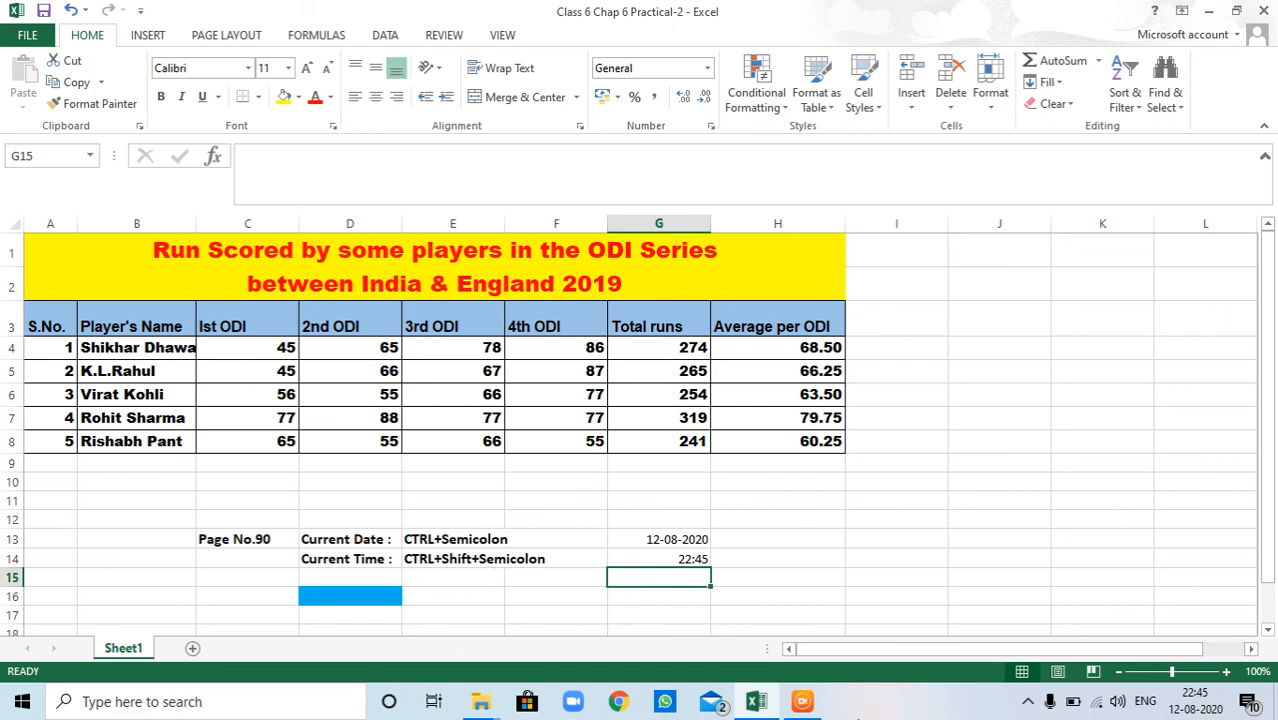
click(802, 703)
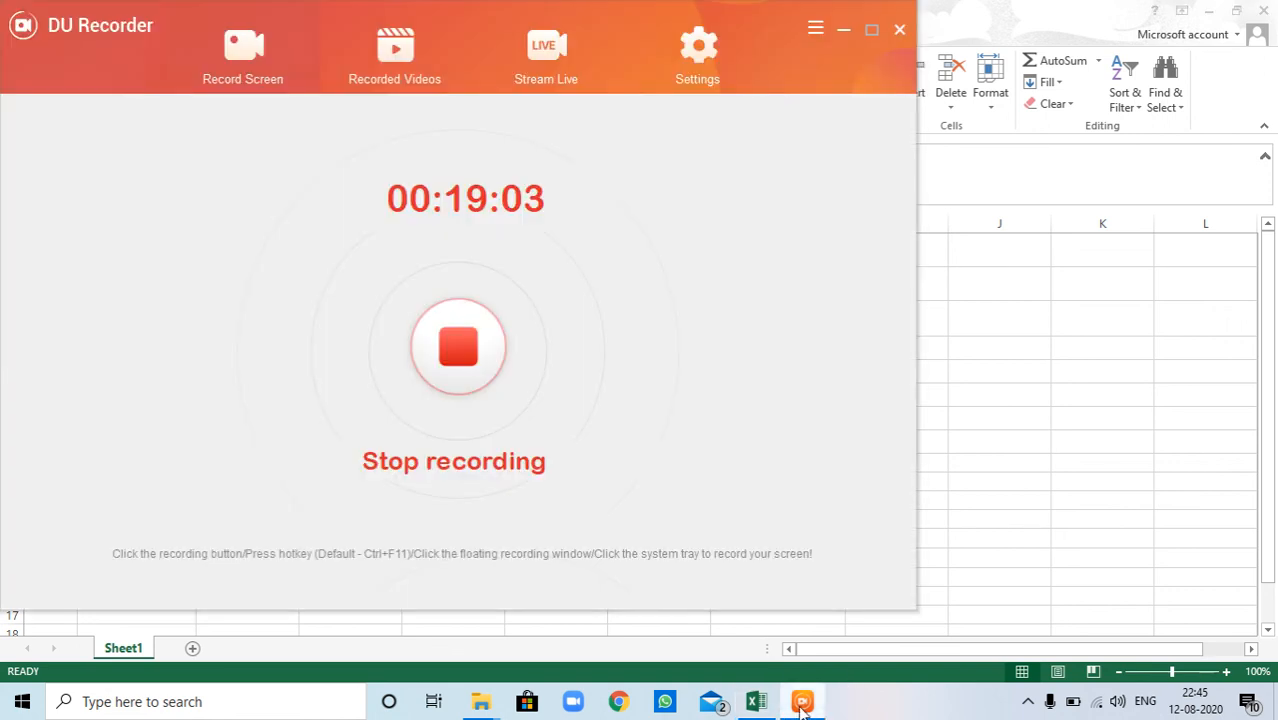